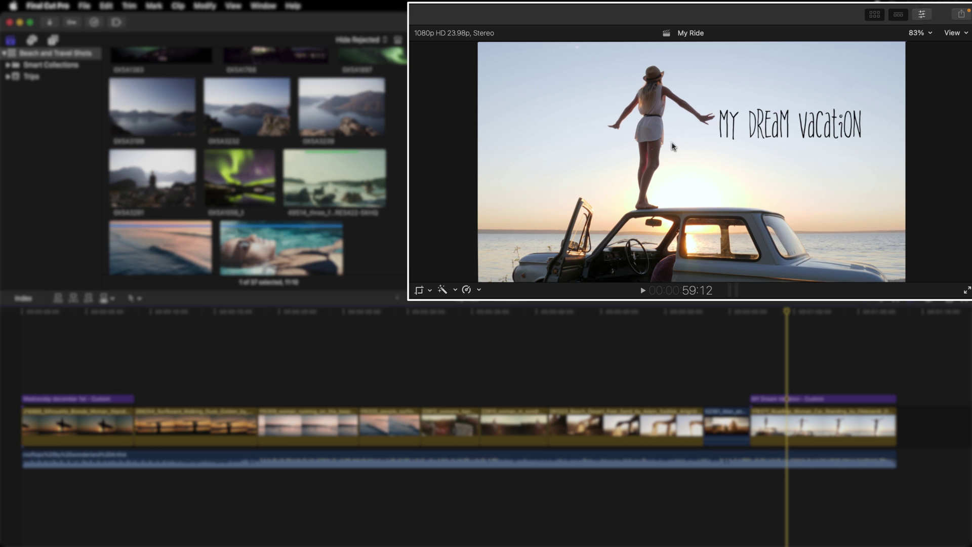
Toggle the inspector, show the Trips event's clips, and select the 35969 pool clip.
{"action": "left_click", "coordinate": [929, 16]}
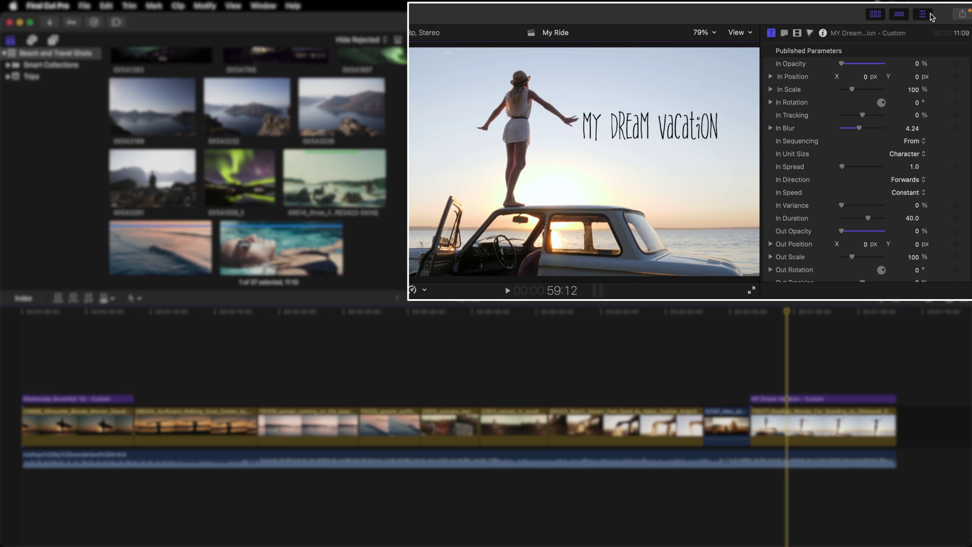
{"action": "left_click", "coordinate": [929, 14]}
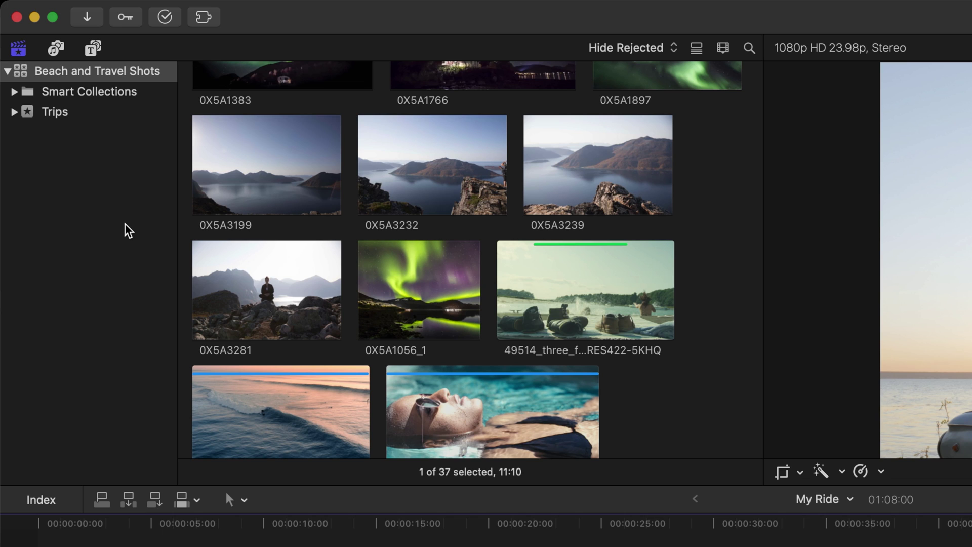
{"action": "left_click", "coordinate": [63, 115]}
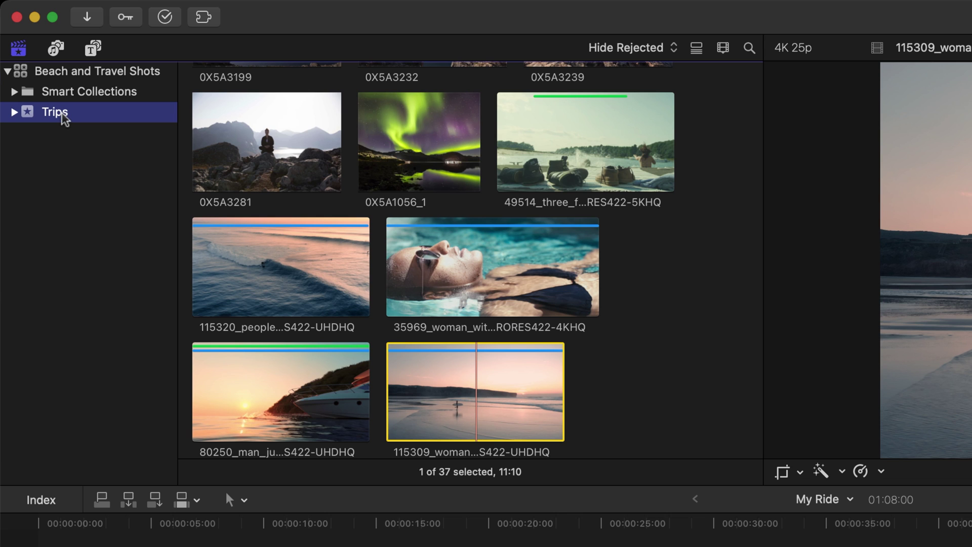
{"action": "left_click", "coordinate": [462, 284]}
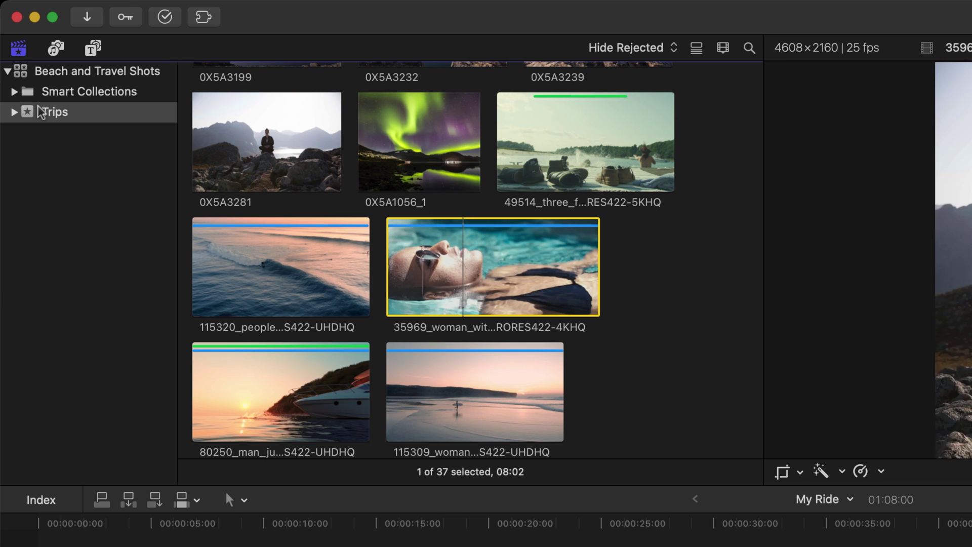
Expand Trips and view its Aerial Shot, Golden hour, People and water keyword collections.
{"action": "left_click", "coordinate": [15, 113]}
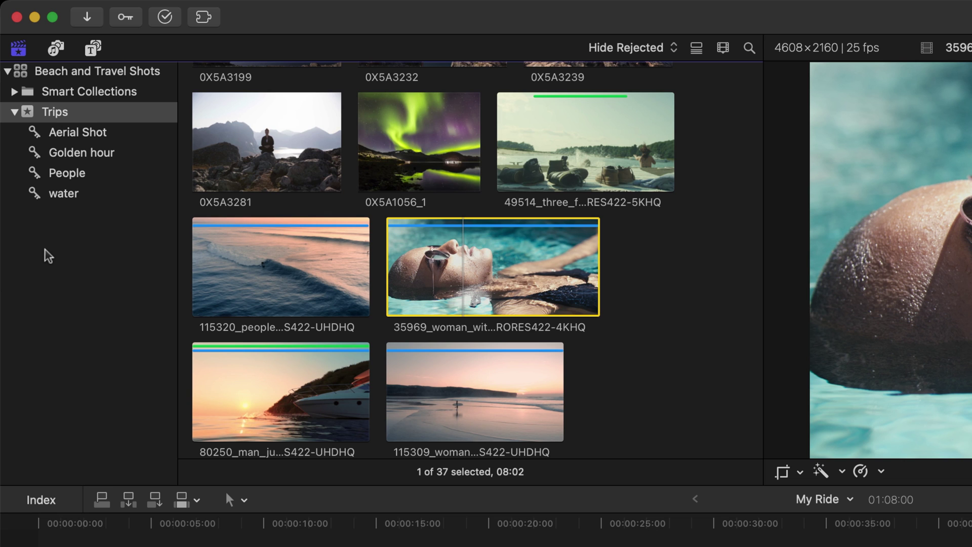
{"action": "left_click", "coordinate": [80, 133]}
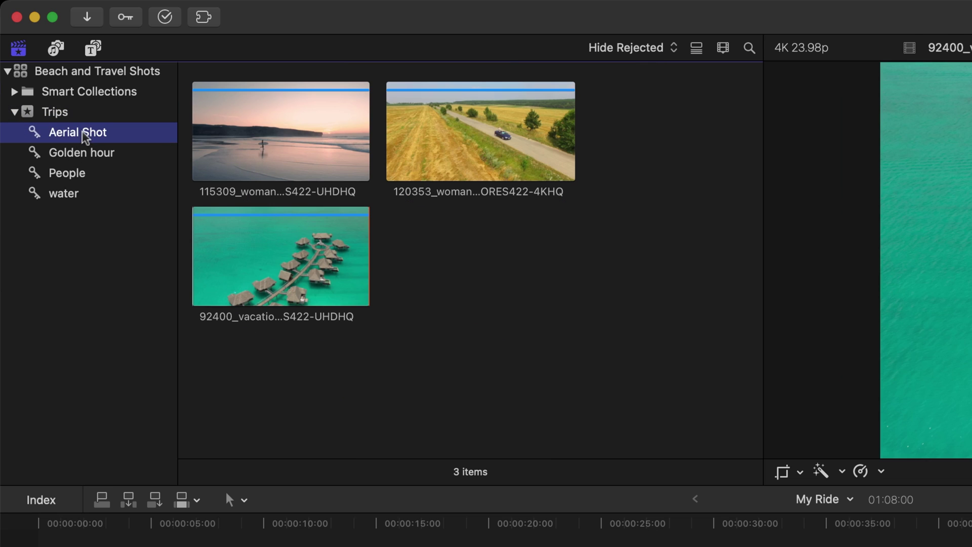
{"action": "left_click", "coordinate": [95, 156]}
{"action": "left_click", "coordinate": [87, 177]}
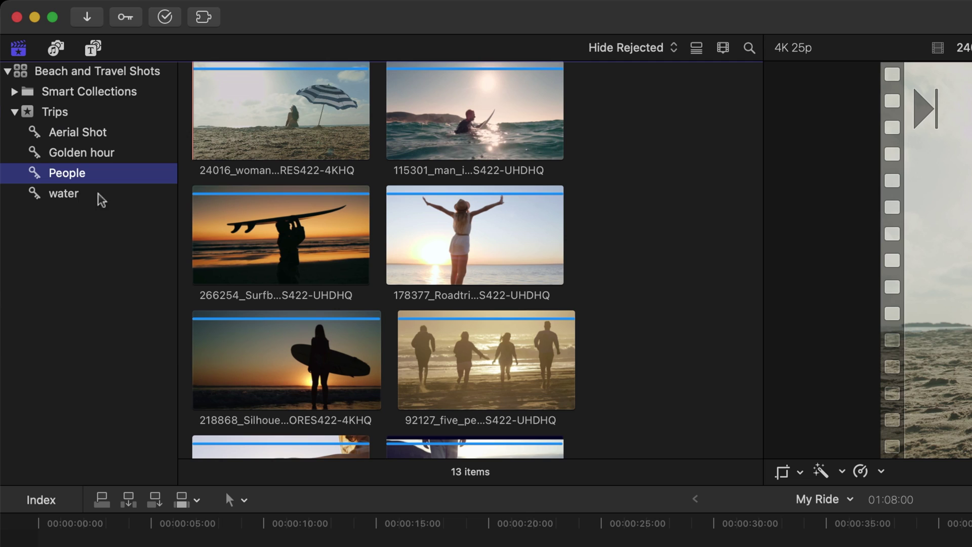
{"action": "left_click", "coordinate": [69, 197]}
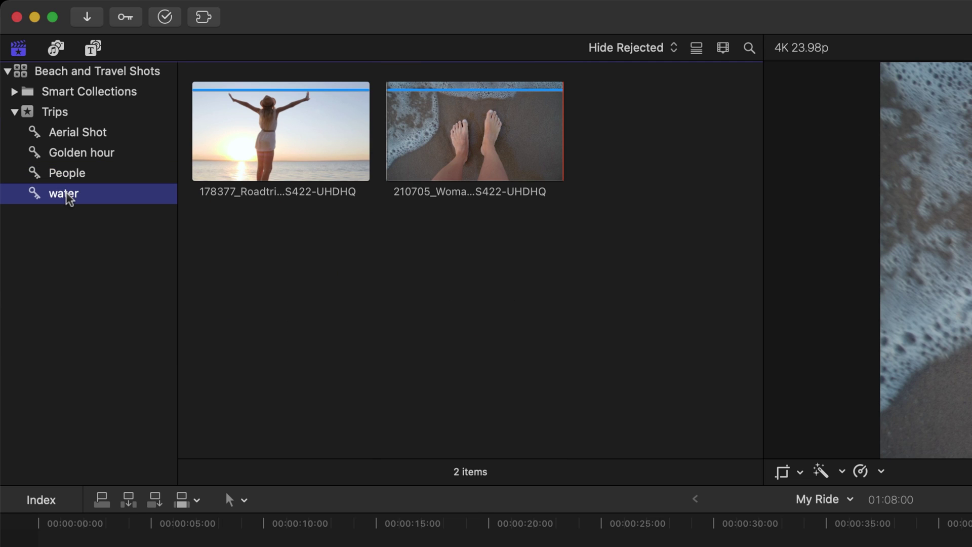
Expand Smart Collections and view All Video (23), Audio Only (3), then Stills (11 images).
{"action": "left_click", "coordinate": [75, 95]}
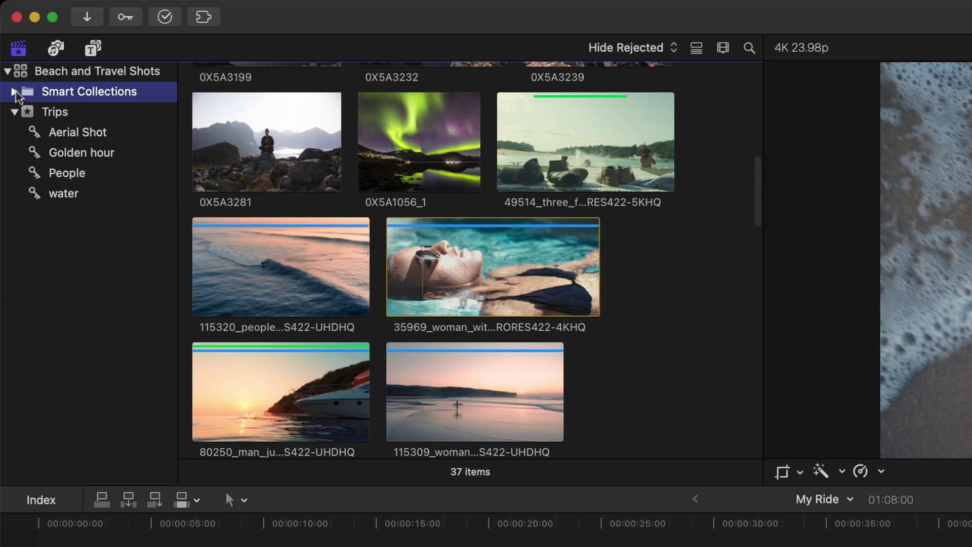
{"action": "left_click", "coordinate": [15, 91]}
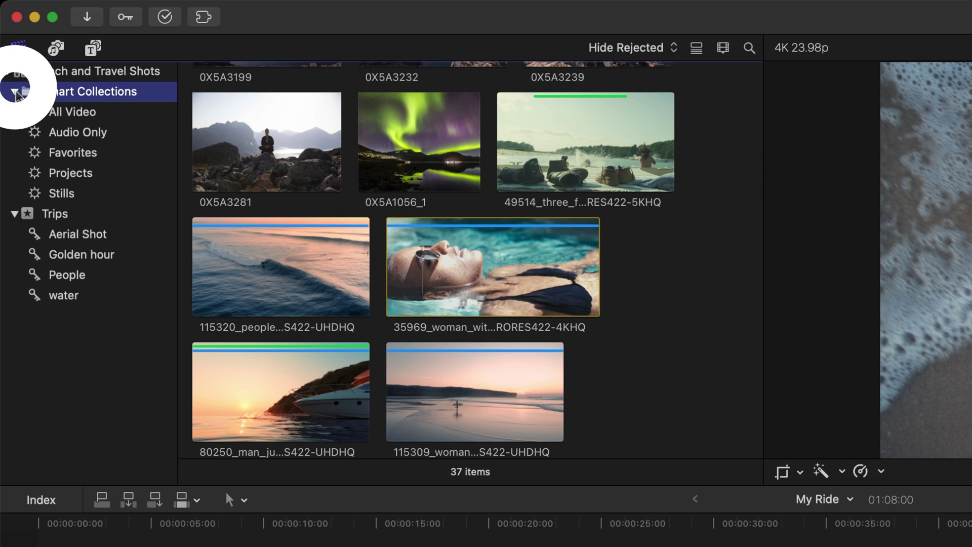
{"action": "left_click", "coordinate": [52, 116]}
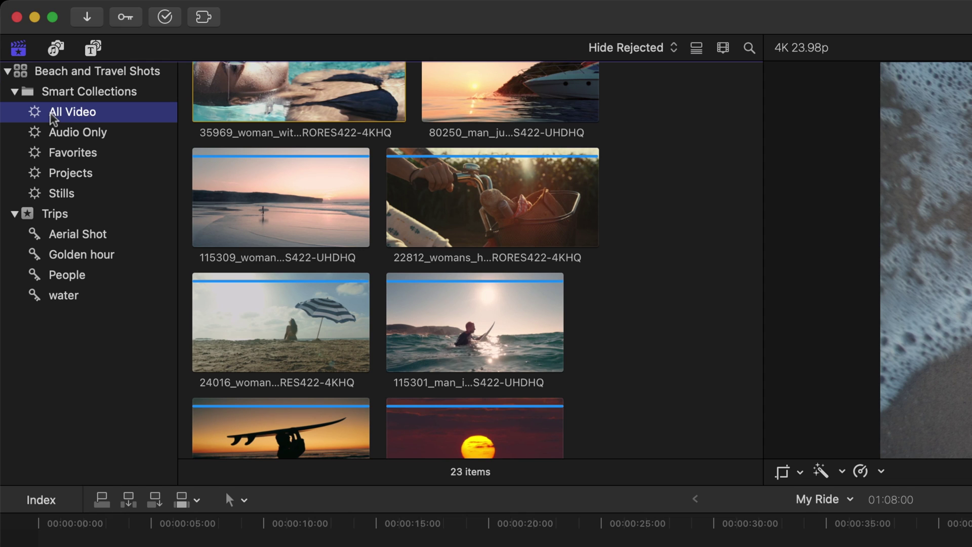
{"action": "left_click", "coordinate": [64, 135]}
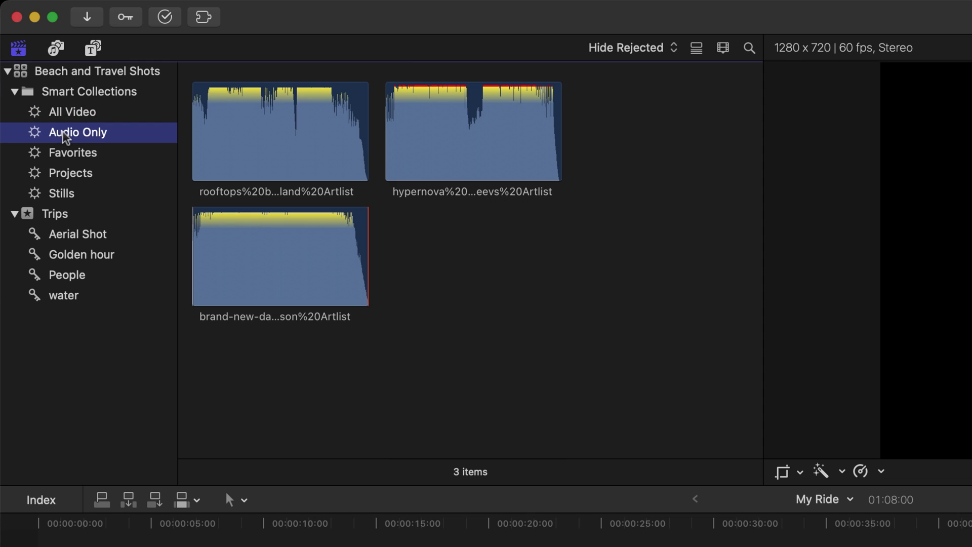
{"action": "left_click", "coordinate": [64, 192]}
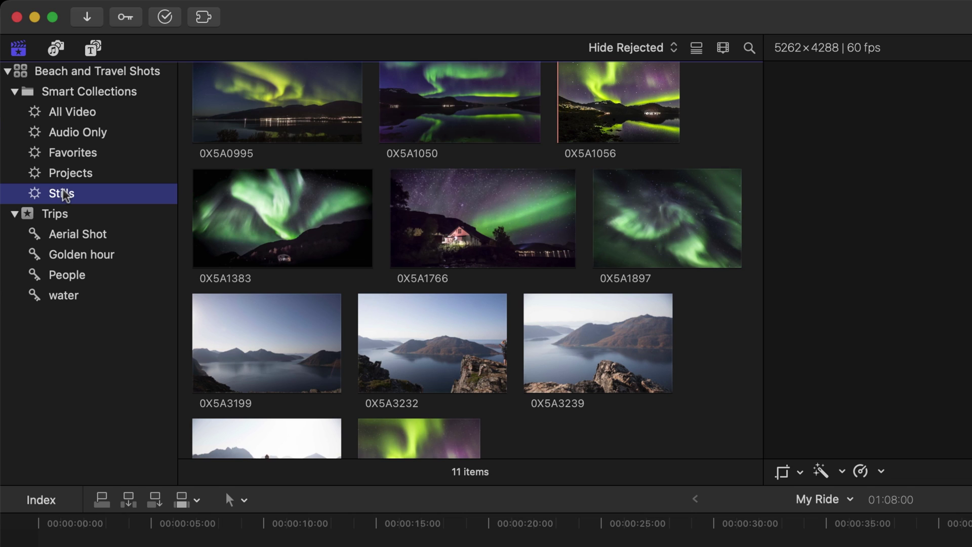
Select the Beach and Travel Shots library and scroll through all 37 items.
{"action": "left_click", "coordinate": [73, 75]}
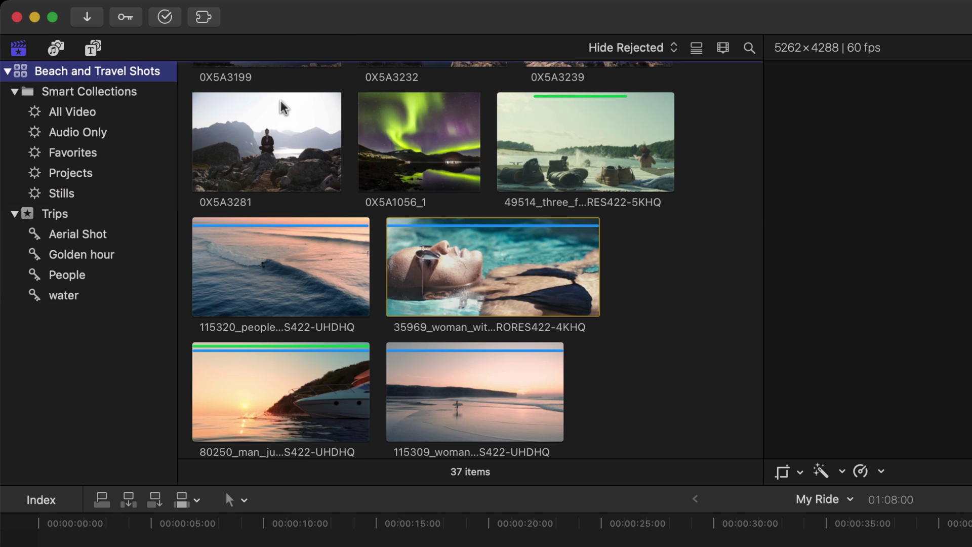
{"action": "scroll", "coordinate": [650, 168], "scroll_direction": "up", "scroll_amount": 5}
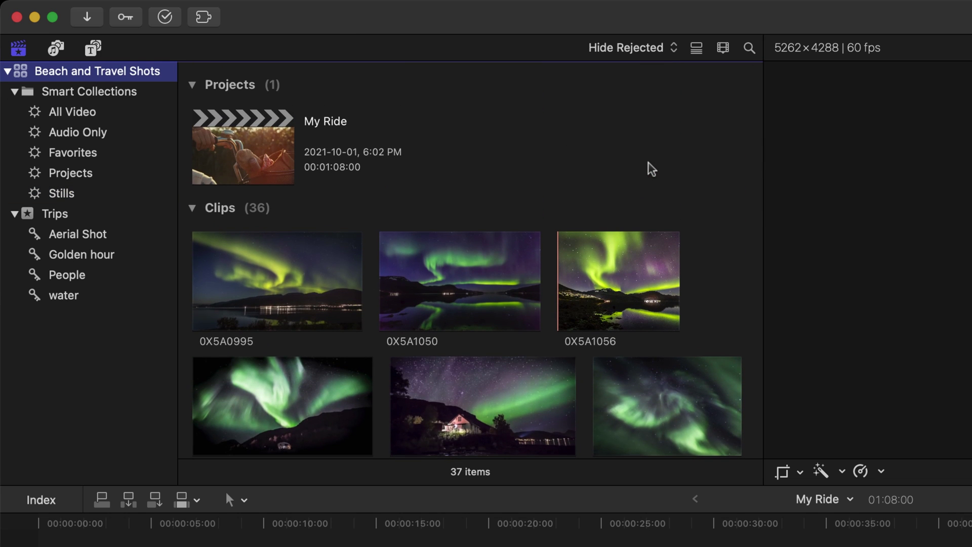
{"action": "scroll", "coordinate": [558, 167], "scroll_direction": "down", "scroll_amount": 5}
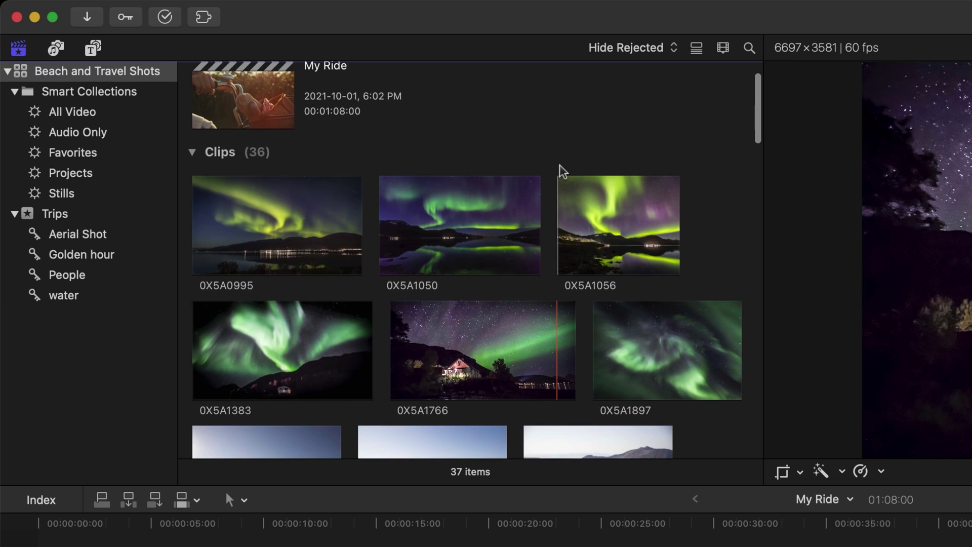
{"action": "scroll", "coordinate": [561, 169], "scroll_direction": "down", "scroll_amount": 5}
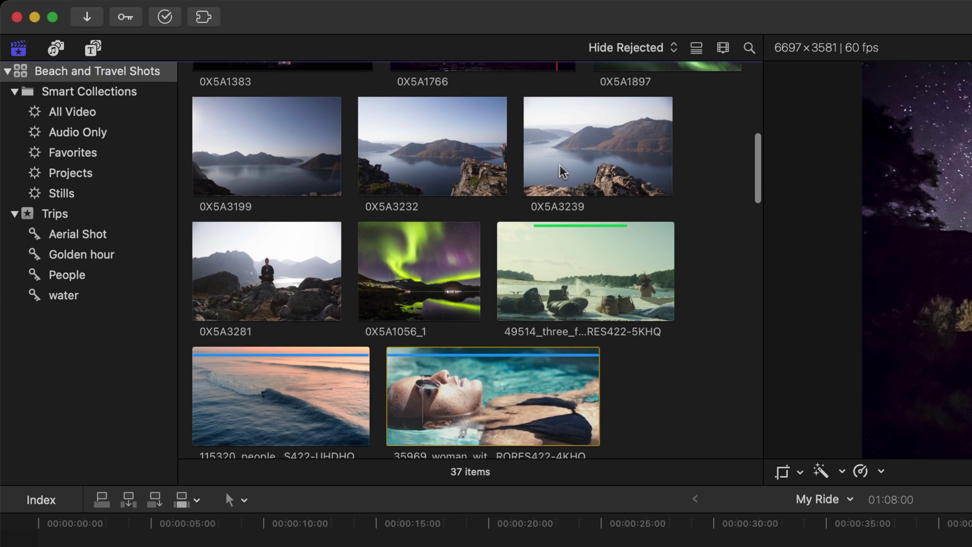
{"action": "scroll", "coordinate": [563, 171], "scroll_direction": "down", "scroll_amount": 5}
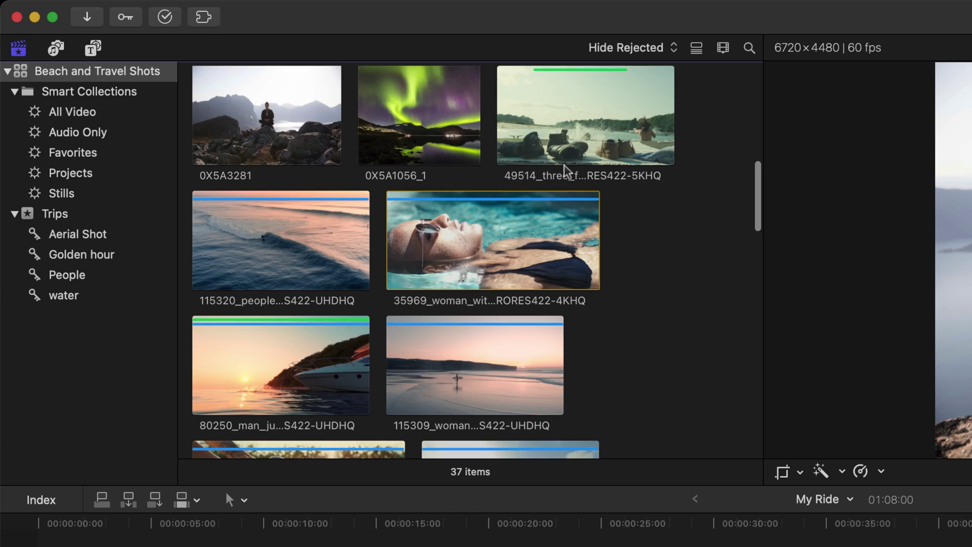
{"action": "scroll", "coordinate": [566, 171], "scroll_direction": "down", "scroll_amount": 2}
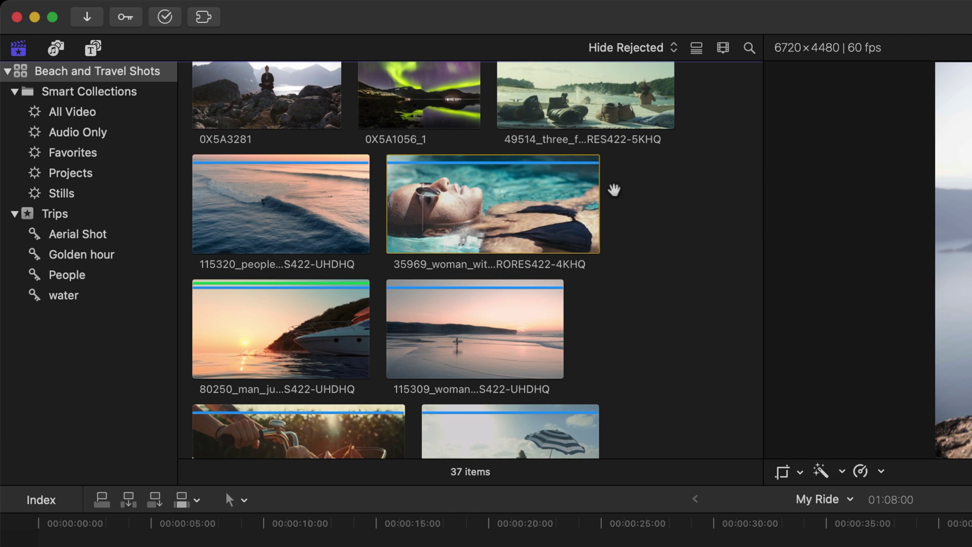
{"action": "scroll", "coordinate": [650, 251], "scroll_direction": "down", "scroll_amount": 8}
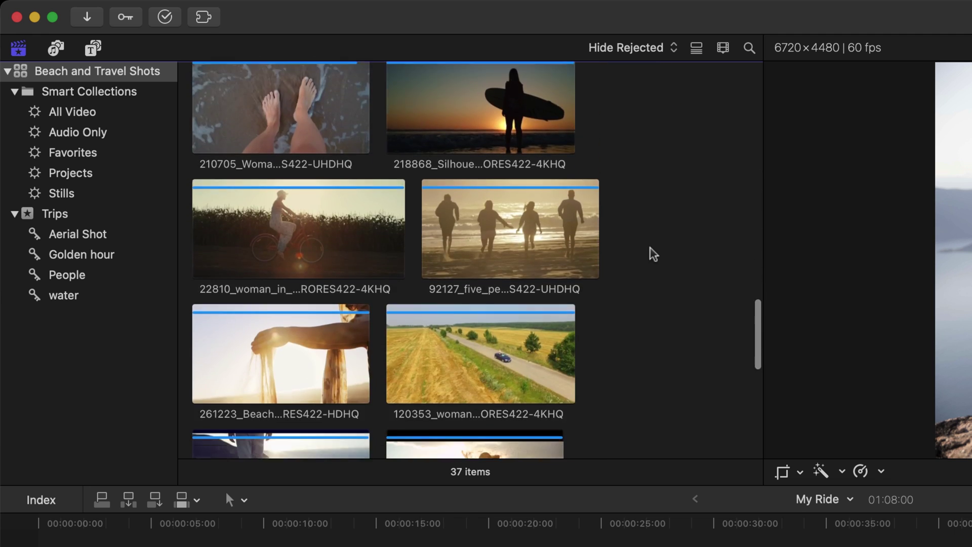
{"action": "scroll", "coordinate": [653, 253], "scroll_direction": "down", "scroll_amount": 12}
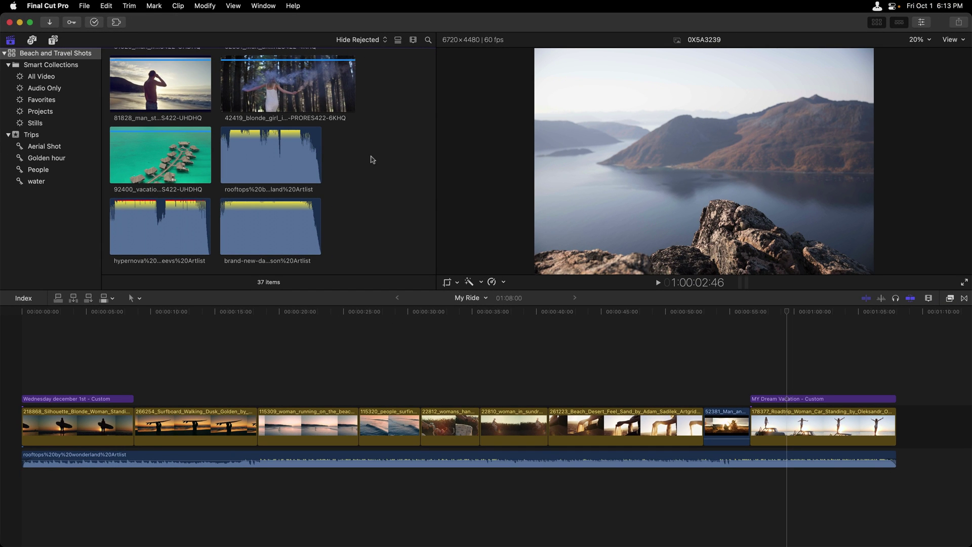
Preview the 42419 clip of the woman with blue smoke in the forest.
{"action": "left_click", "coordinate": [262, 86]}
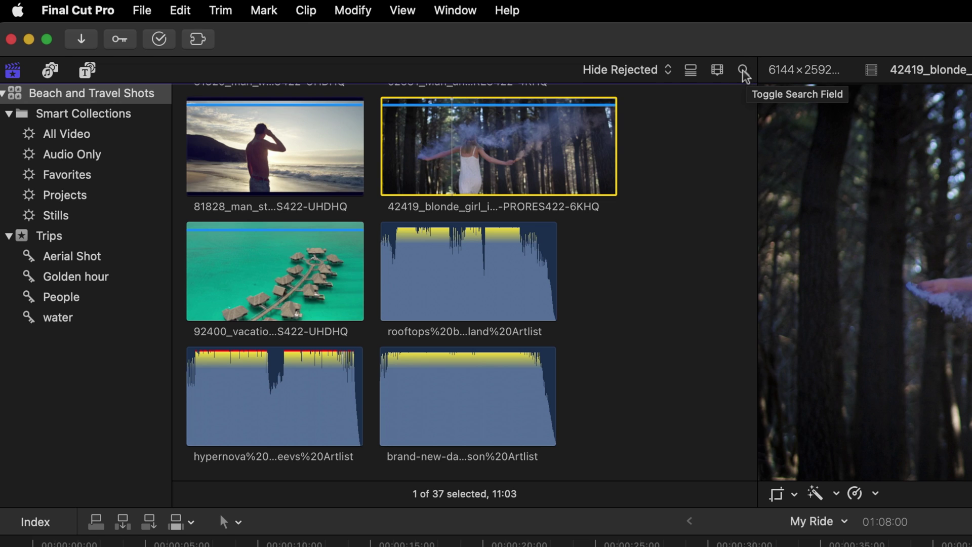
{"action": "left_click", "coordinate": [742, 71]}
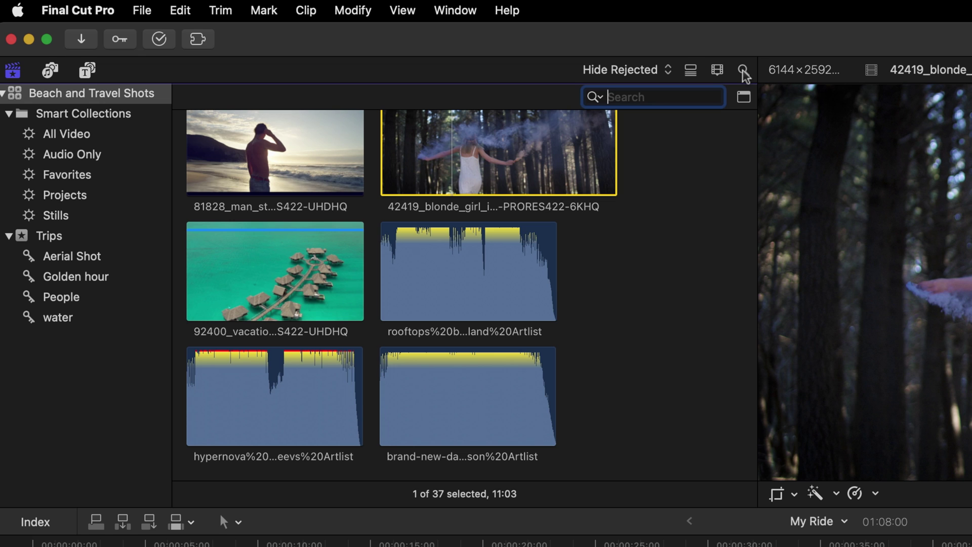
{"action": "type", "text": "92"}
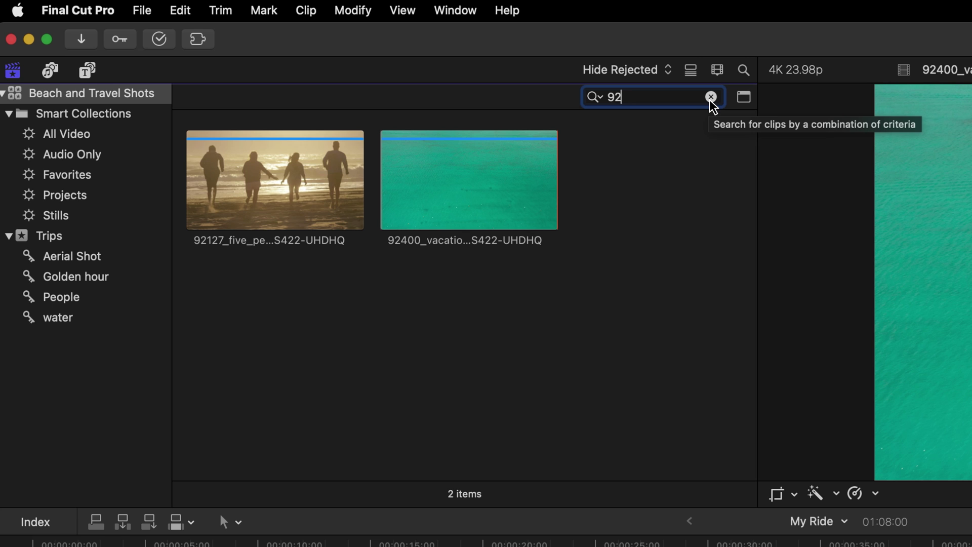
{"action": "left_click", "coordinate": [711, 97]}
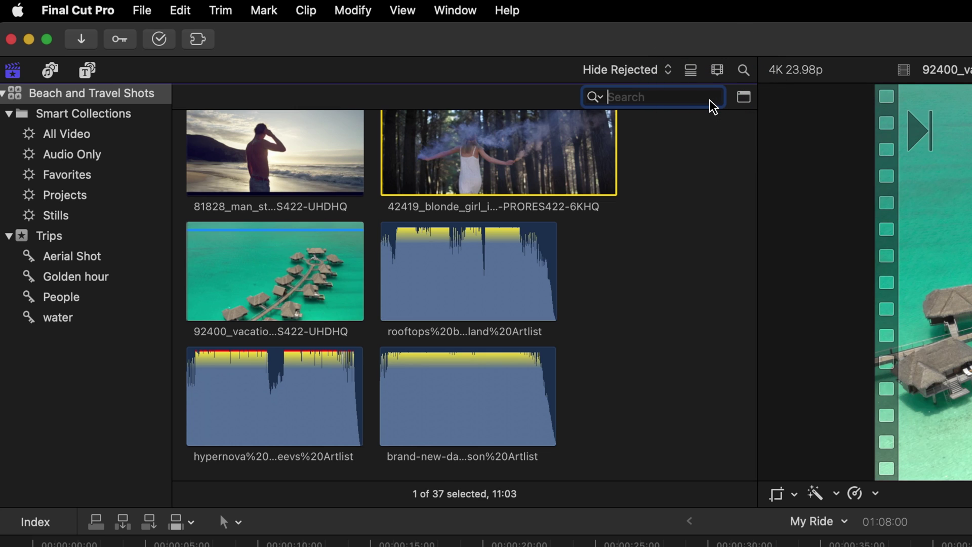
{"action": "left_click", "coordinate": [742, 97]}
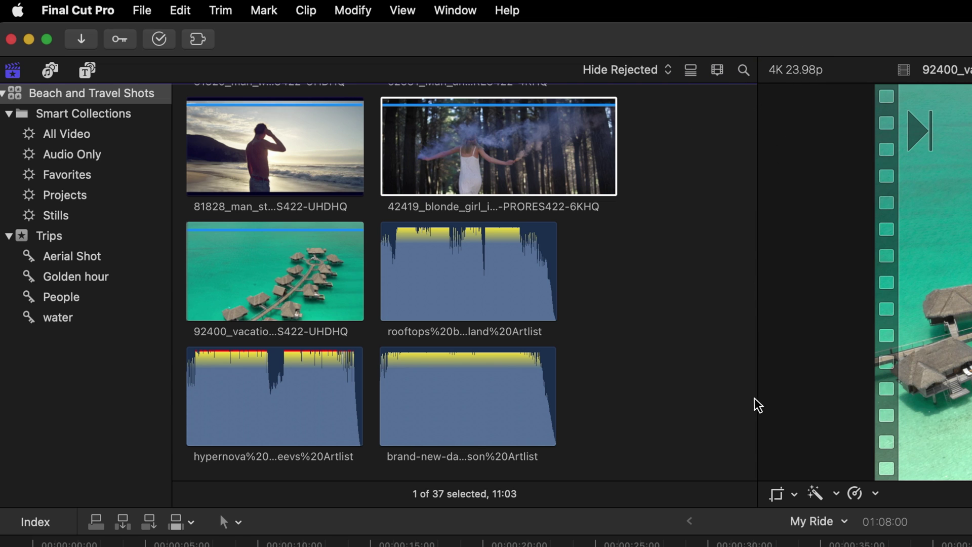
Favorite the 120353 field road clip, then select the 49514 lake clip in Favorites.
{"action": "scroll", "coordinate": [757, 445], "scroll_direction": "up", "scroll_amount": 2}
{"action": "scroll", "coordinate": [760, 448], "scroll_direction": "up", "scroll_amount": 3}
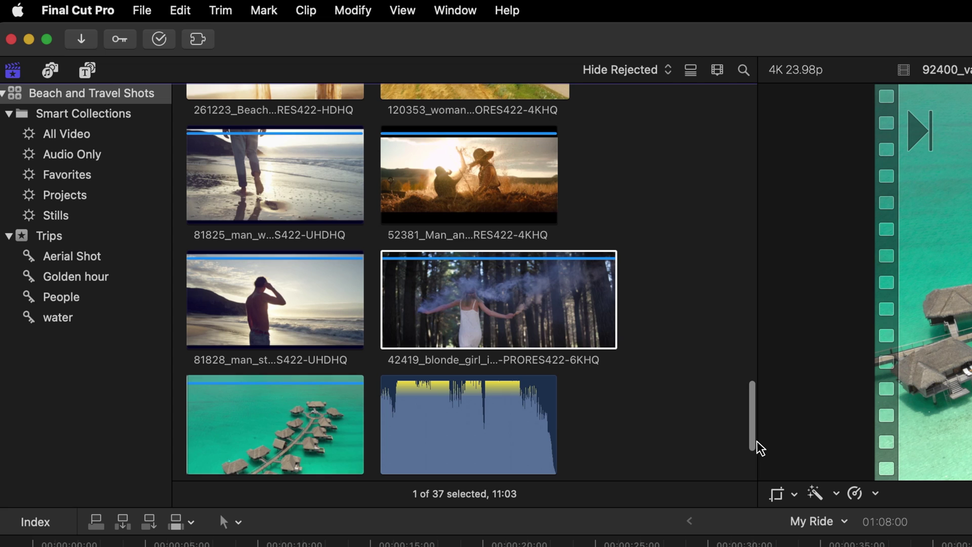
{"action": "scroll", "coordinate": [759, 430], "scroll_direction": "up", "scroll_amount": 3}
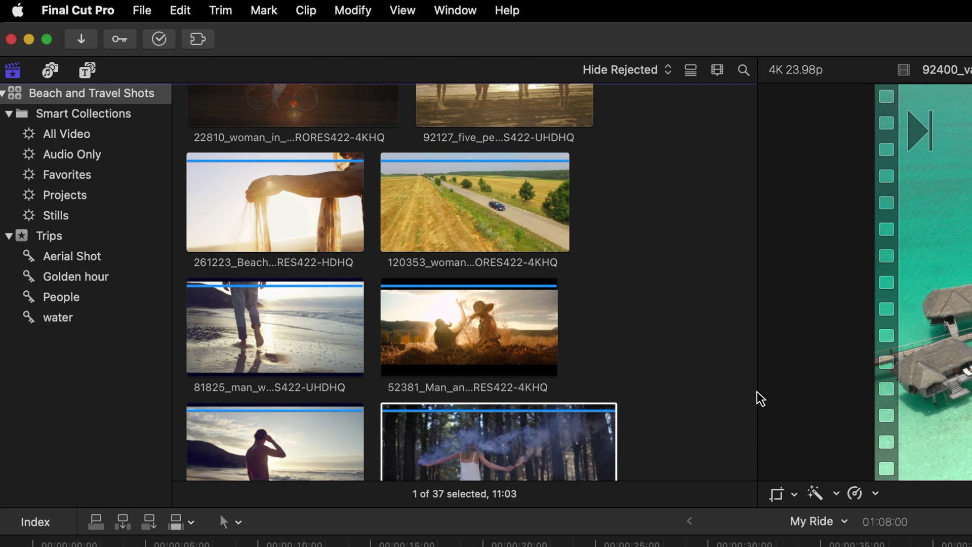
{"action": "left_click", "coordinate": [479, 211]}
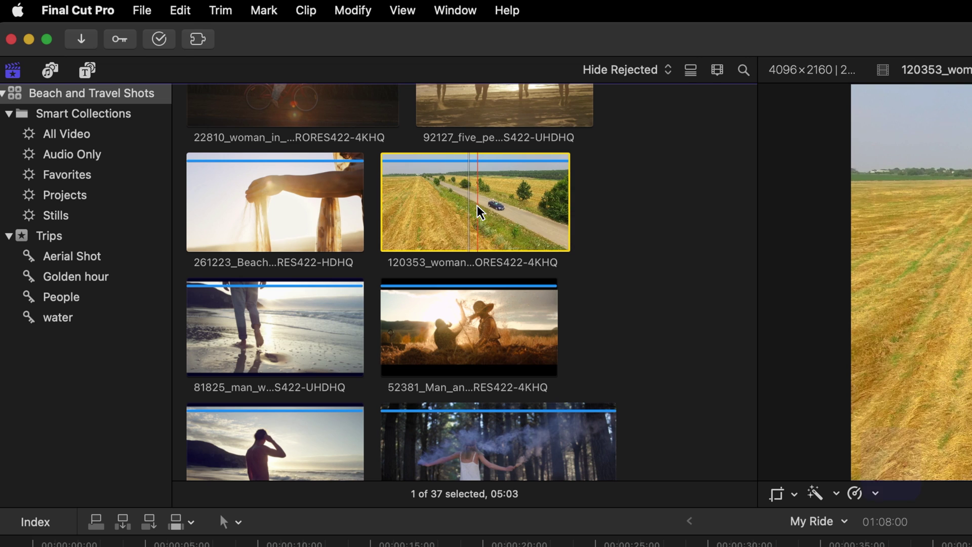
{"action": "key", "text": "f"}
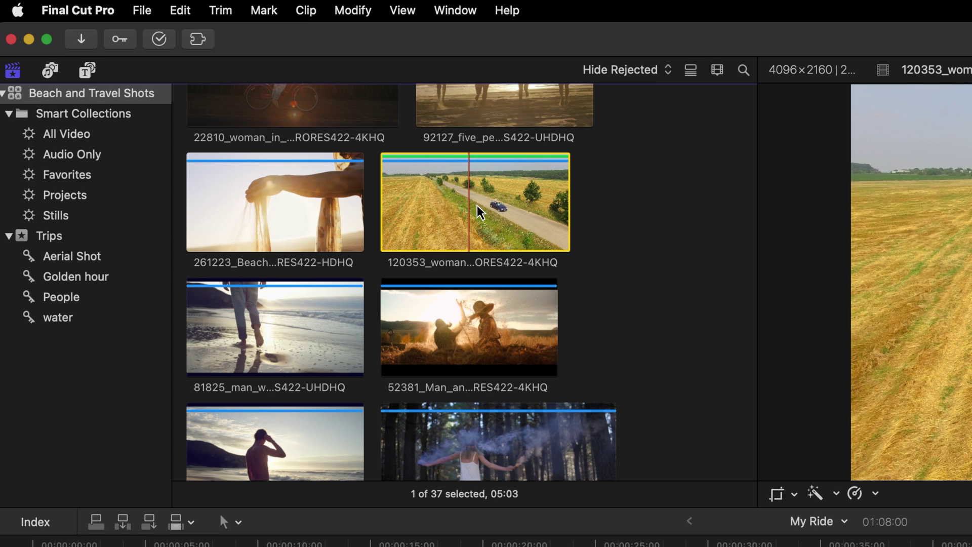
{"action": "left_click", "coordinate": [63, 180]}
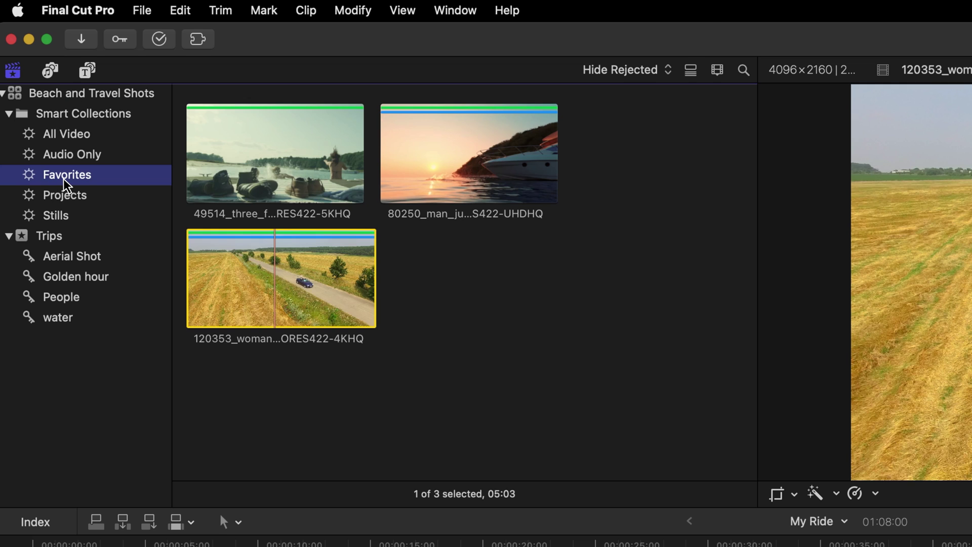
{"action": "key", "text": "Up"}
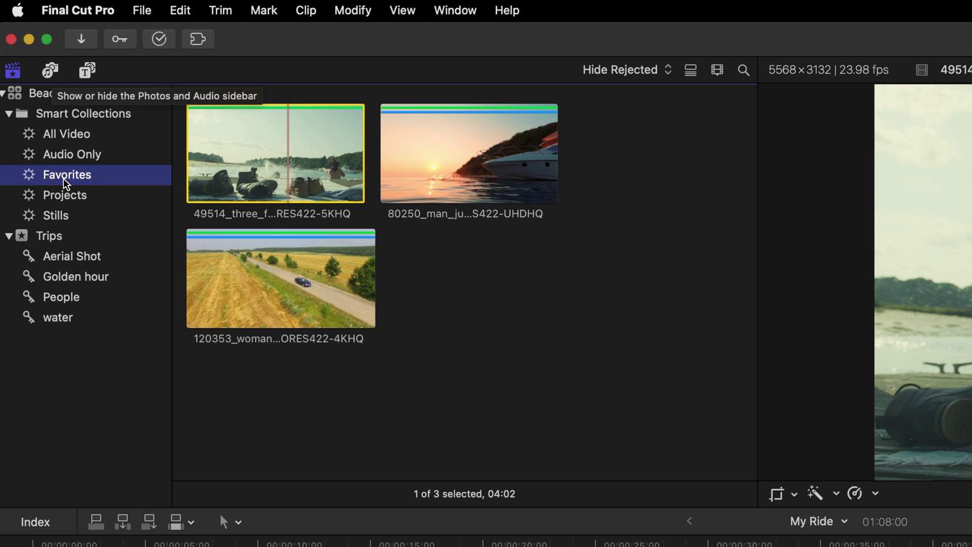
Browse Photos, Music and Sound Effects in Photos and Audio, then open the Final Cut Pro menu.
{"action": "left_click", "coordinate": [51, 80]}
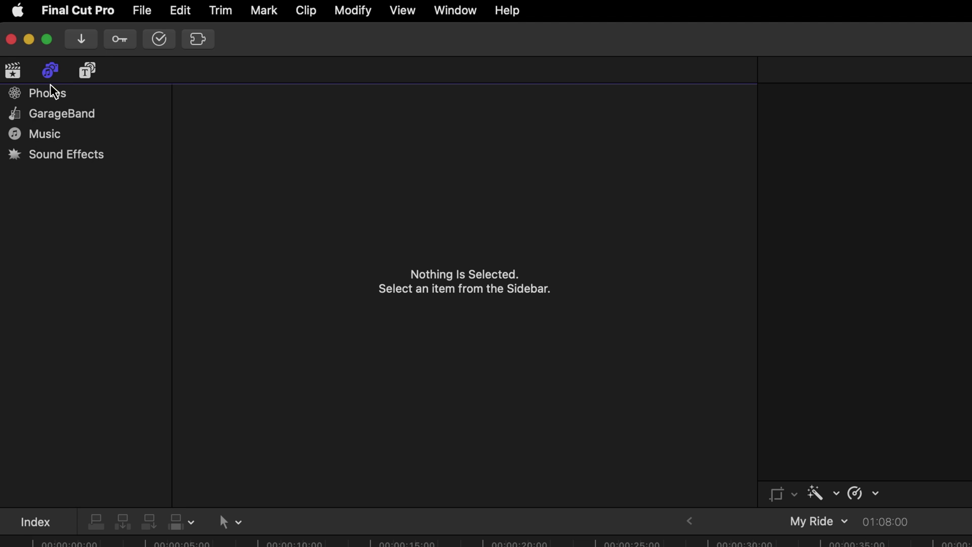
{"action": "left_click", "coordinate": [51, 97]}
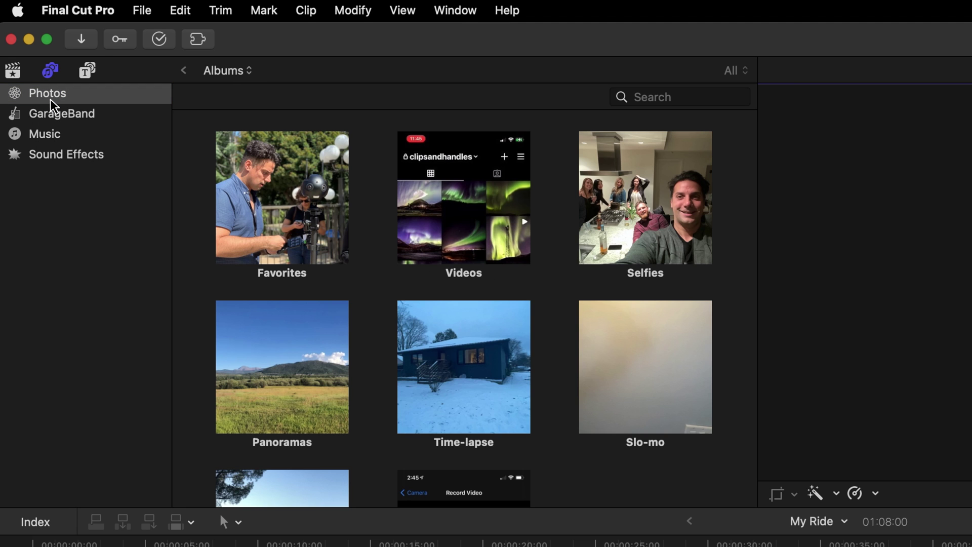
{"action": "left_click", "coordinate": [52, 138]}
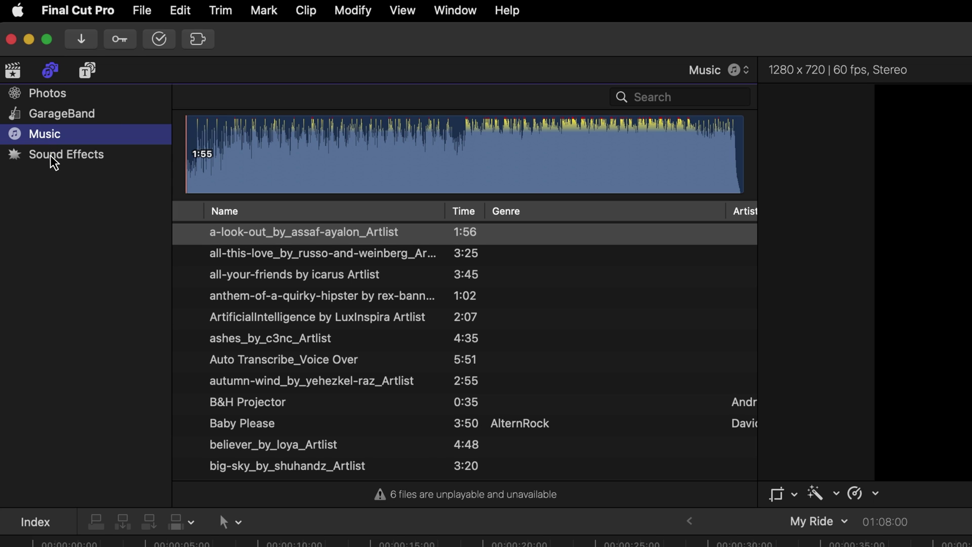
{"action": "left_click", "coordinate": [54, 161]}
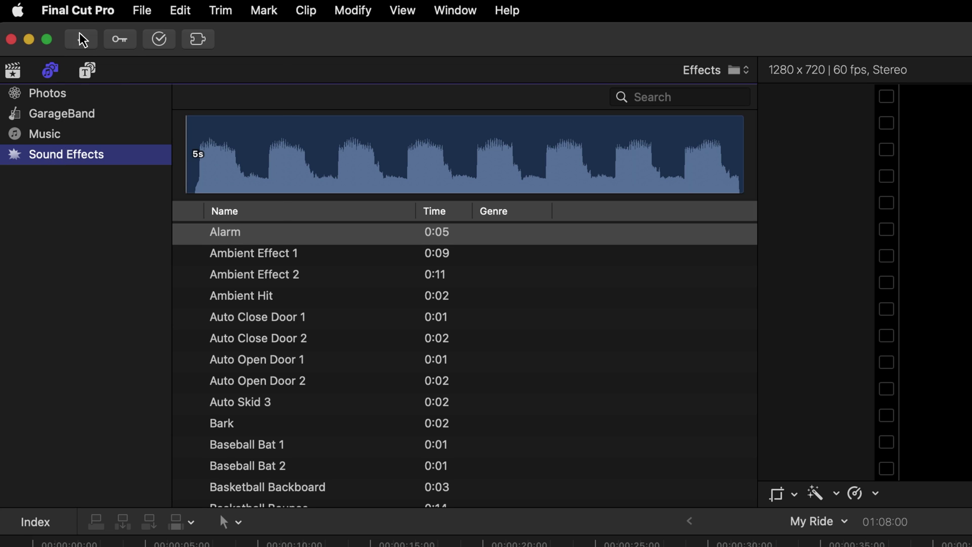
{"action": "left_click", "coordinate": [89, 11]}
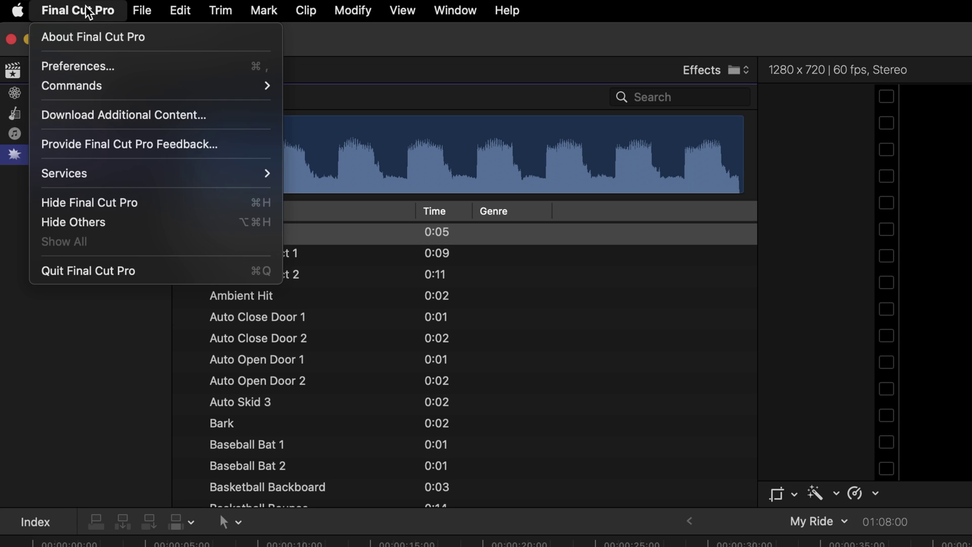
Dismiss the menu and scroll the Installed Titles down to the mTitle Cinematic 2 titles.
{"action": "left_click", "coordinate": [89, 115]}
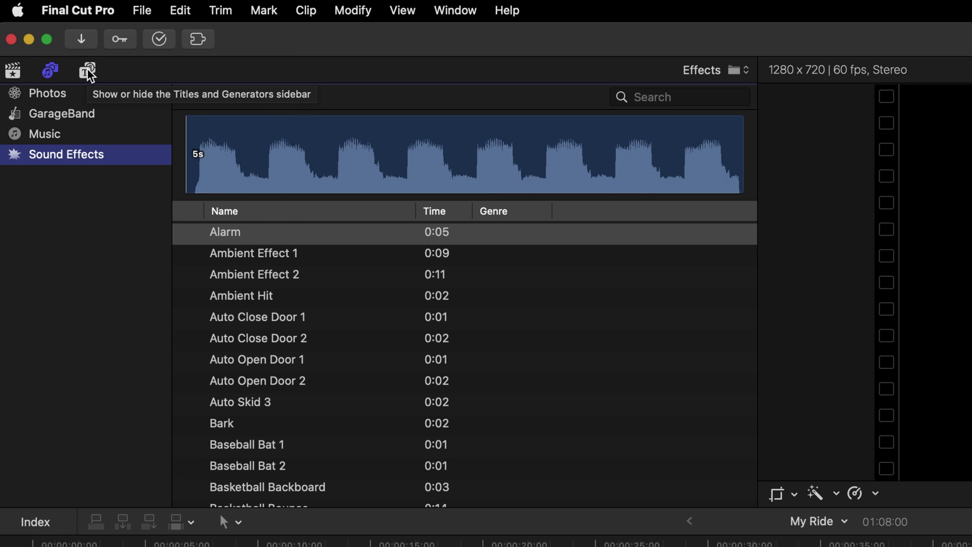
{"action": "left_click", "coordinate": [89, 73]}
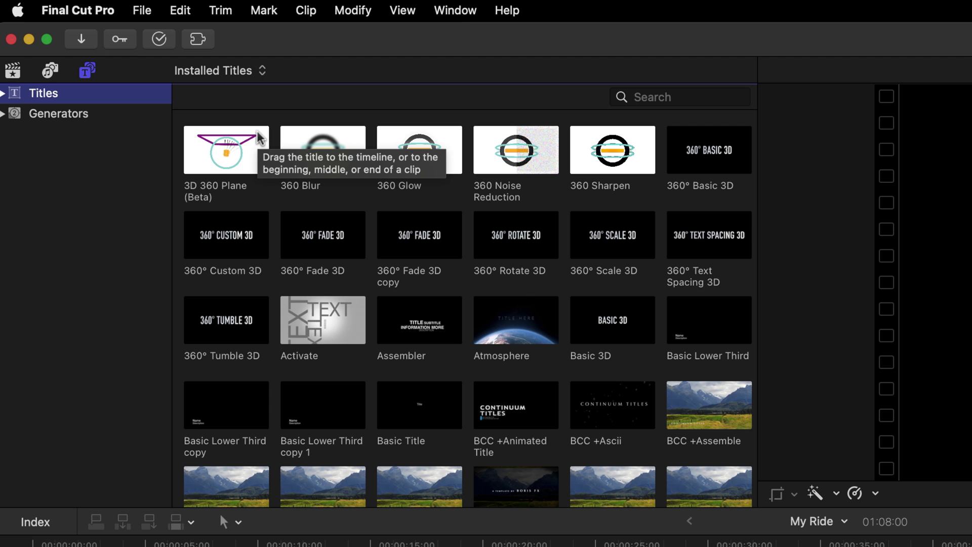
{"action": "scroll", "coordinate": [259, 138], "scroll_direction": "down", "scroll_amount": 20}
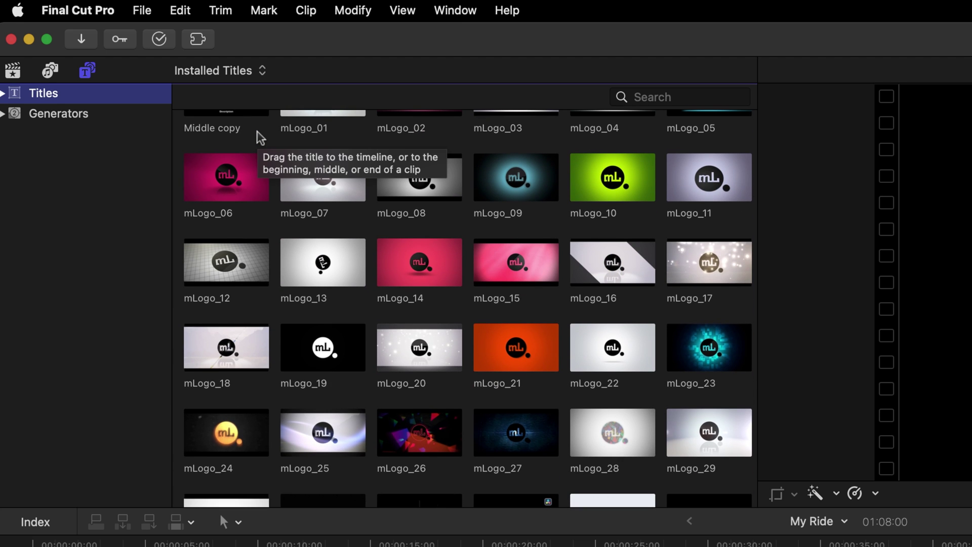
{"action": "scroll", "coordinate": [255, 139], "scroll_direction": "down", "scroll_amount": 20}
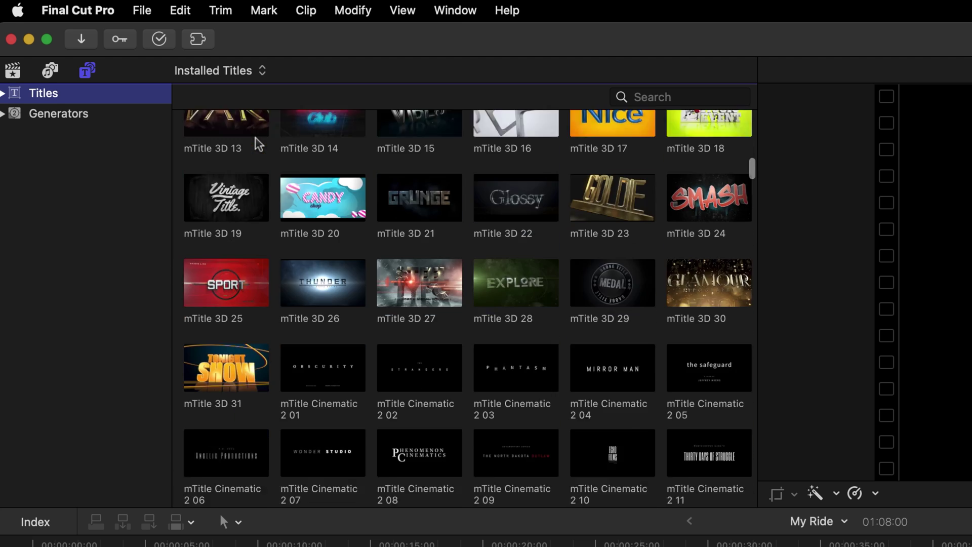
{"action": "scroll", "coordinate": [256, 144], "scroll_direction": "down", "scroll_amount": 2}
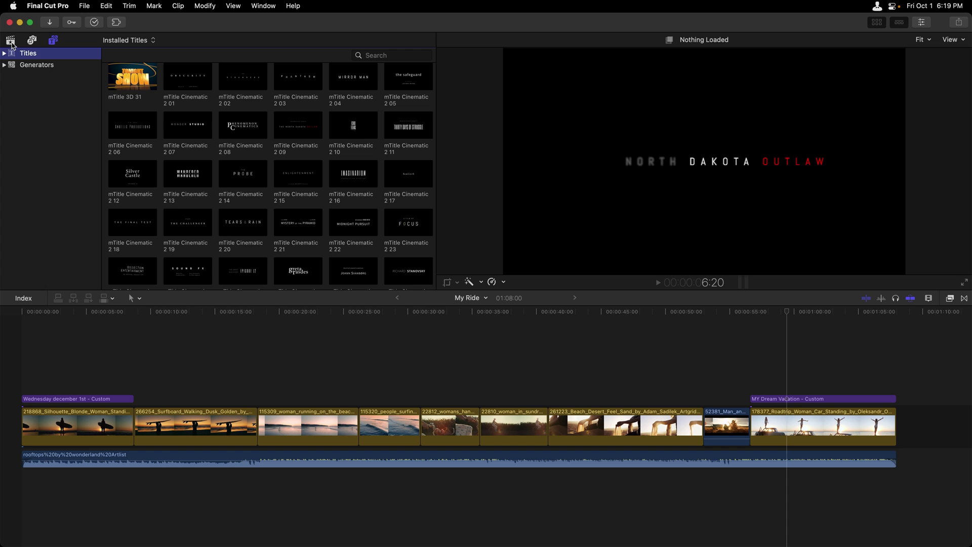
Return to the Beach and Travel Shots library and play the woman-floating-in-pool clip.
{"action": "left_click", "coordinate": [10, 43]}
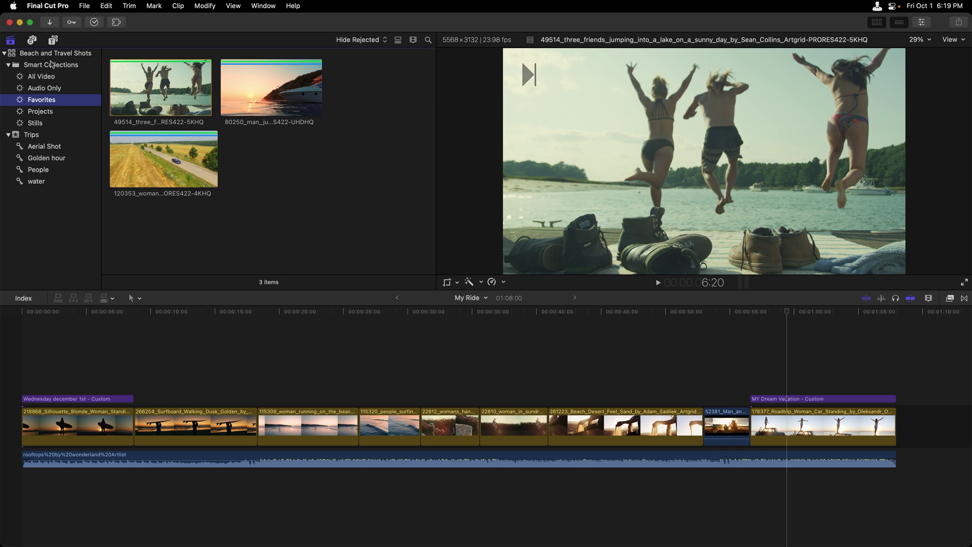
{"action": "left_click", "coordinate": [41, 54]}
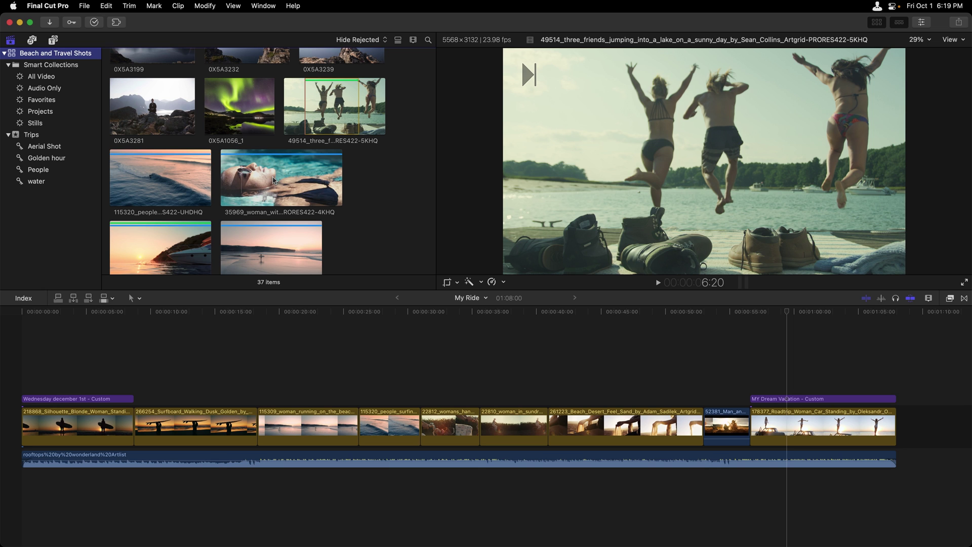
{"action": "left_click", "coordinate": [275, 181]}
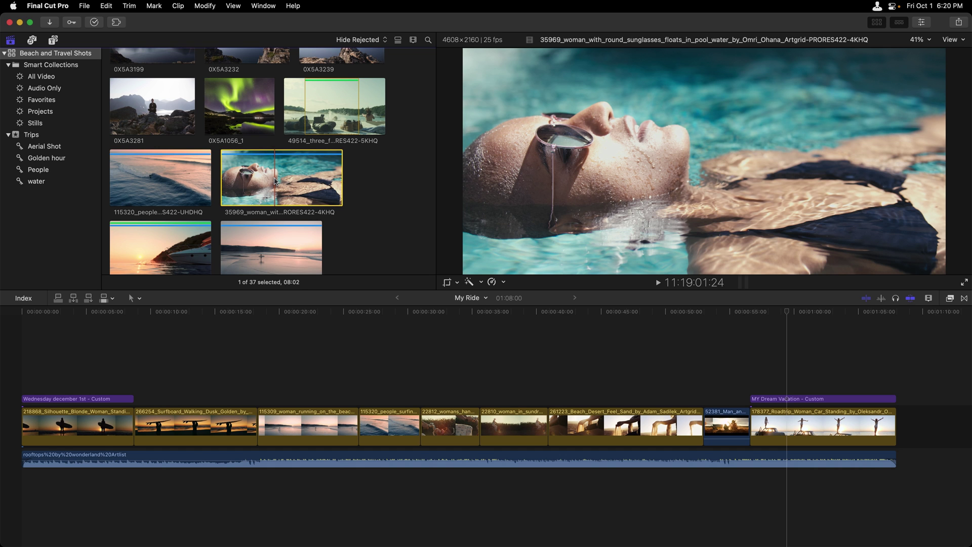
{"action": "key", "text": "space"}
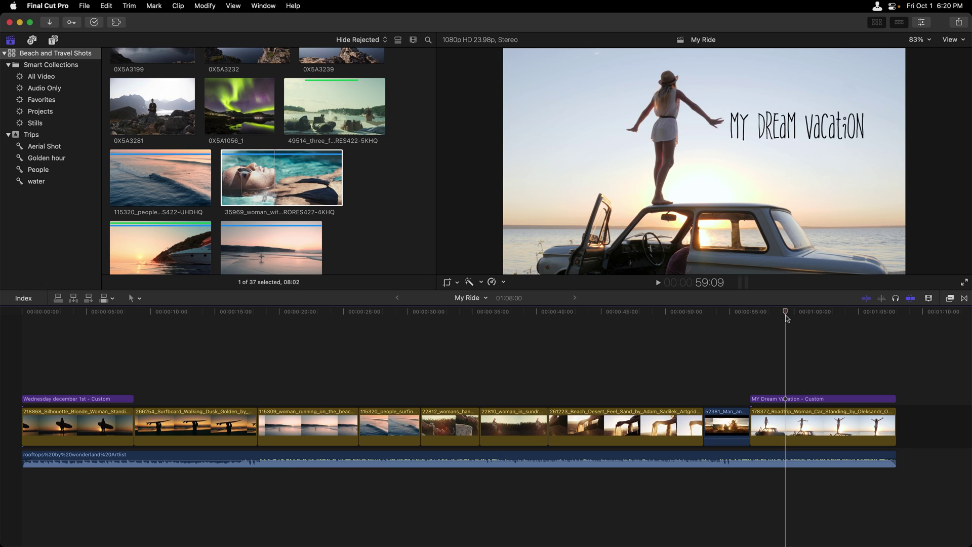
Add the Event Viewer with the sunset ocean clip and move the playhead to the surfing shot near 0:27.
{"action": "left_click", "coordinate": [263, 6]}
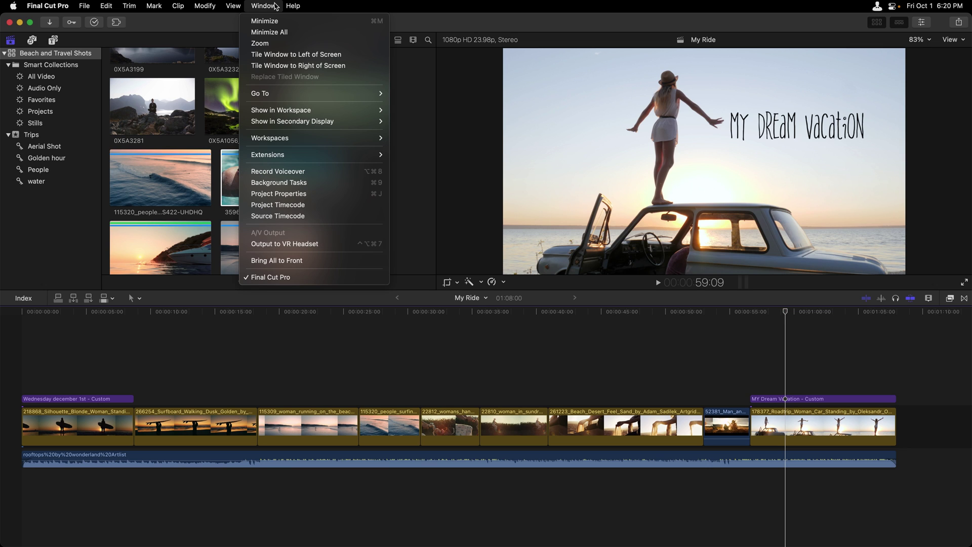
{"action": "mouse_move", "coordinate": [292, 113]}
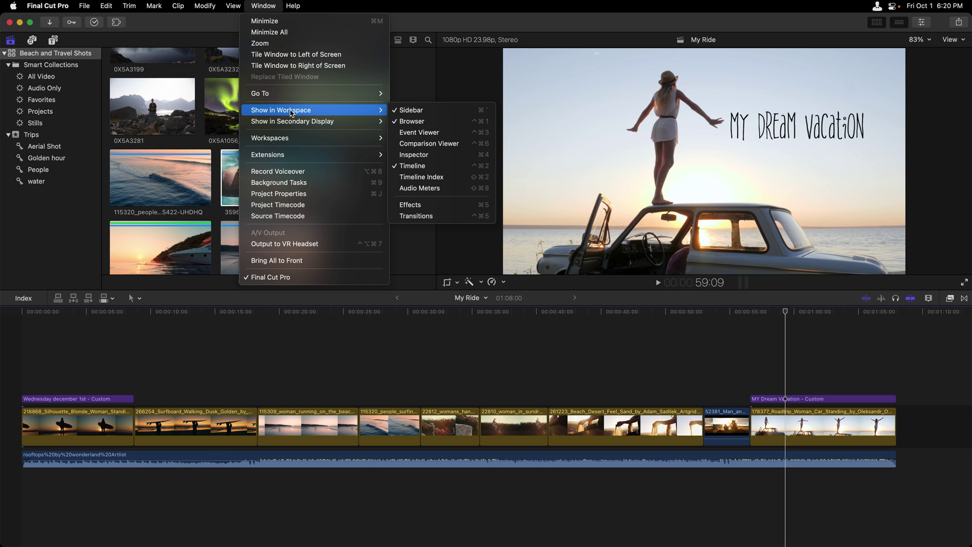
{"action": "left_click", "coordinate": [434, 134]}
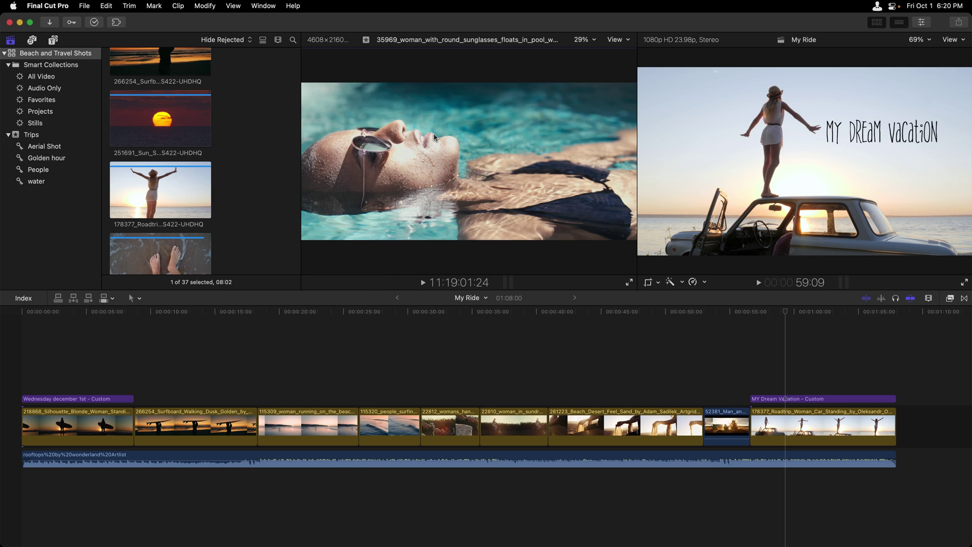
{"action": "left_click", "coordinate": [164, 118]}
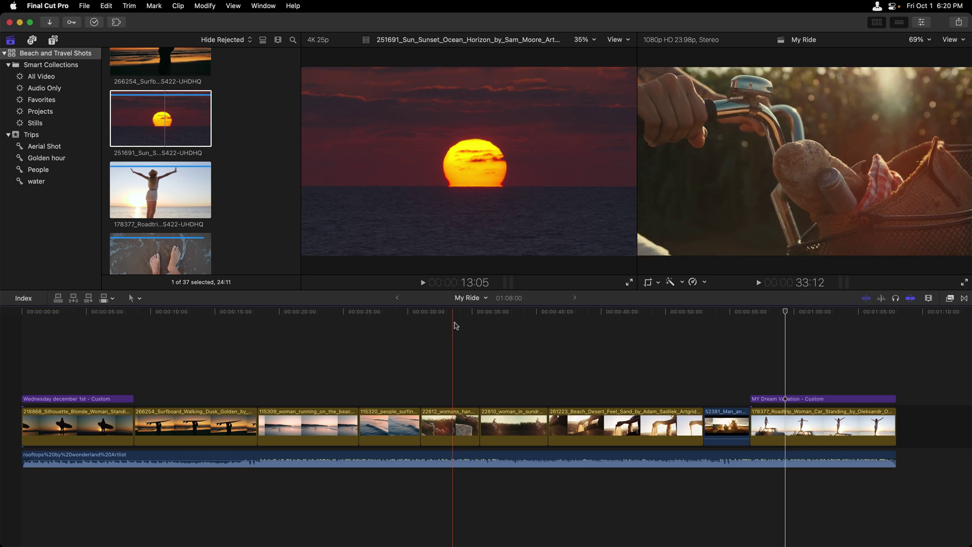
{"action": "left_click", "coordinate": [377, 317]}
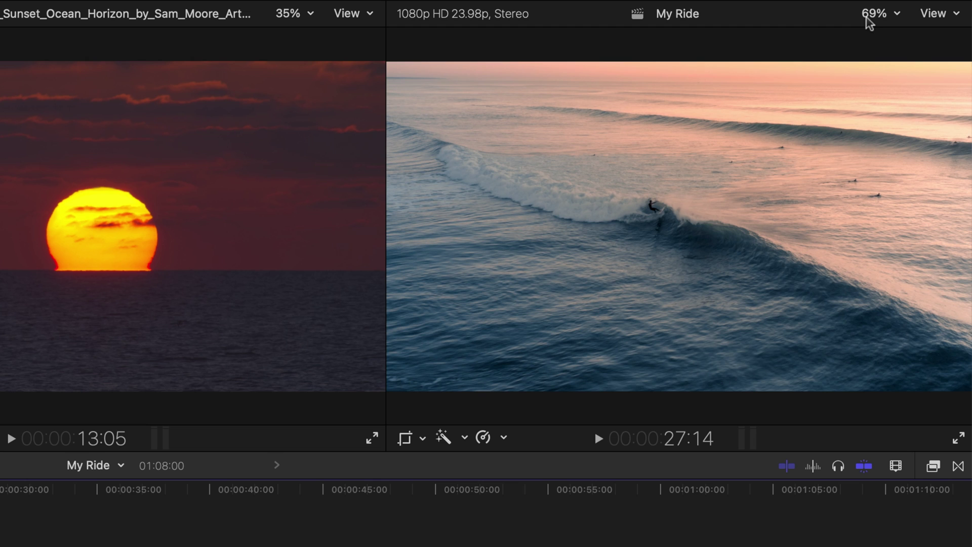
Check the viewer's View display options, then show the Transform, Crop and Distort choices.
{"action": "left_click", "coordinate": [953, 20]}
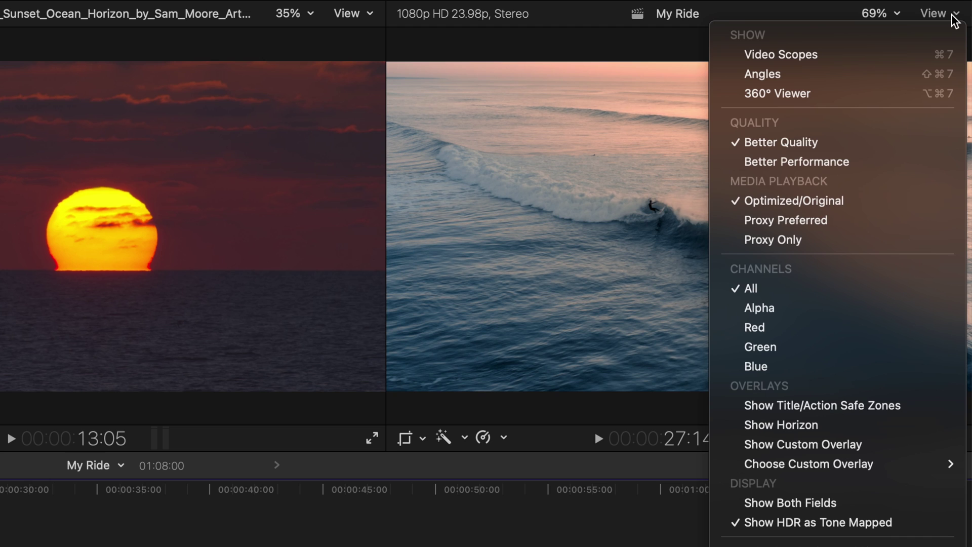
{"action": "left_click", "coordinate": [955, 20]}
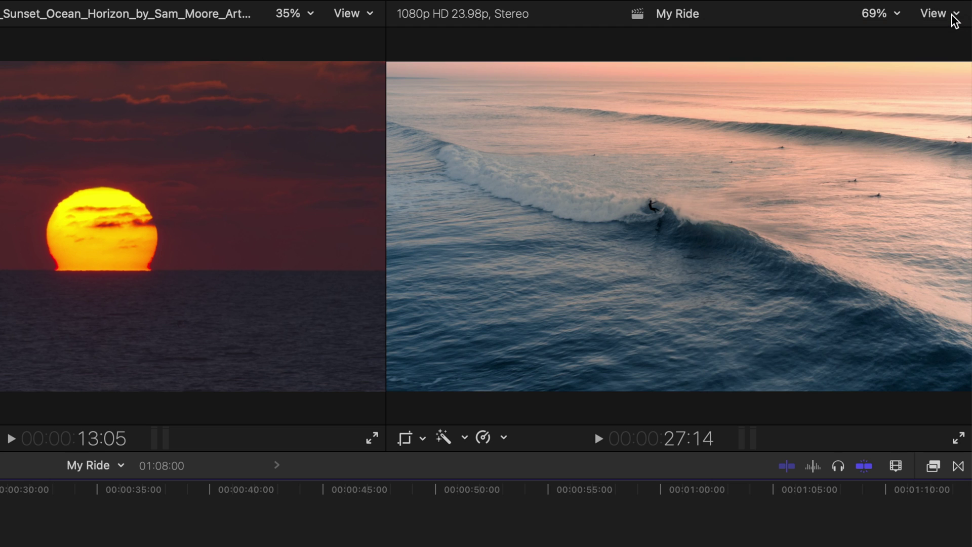
{"action": "left_click", "coordinate": [421, 439]}
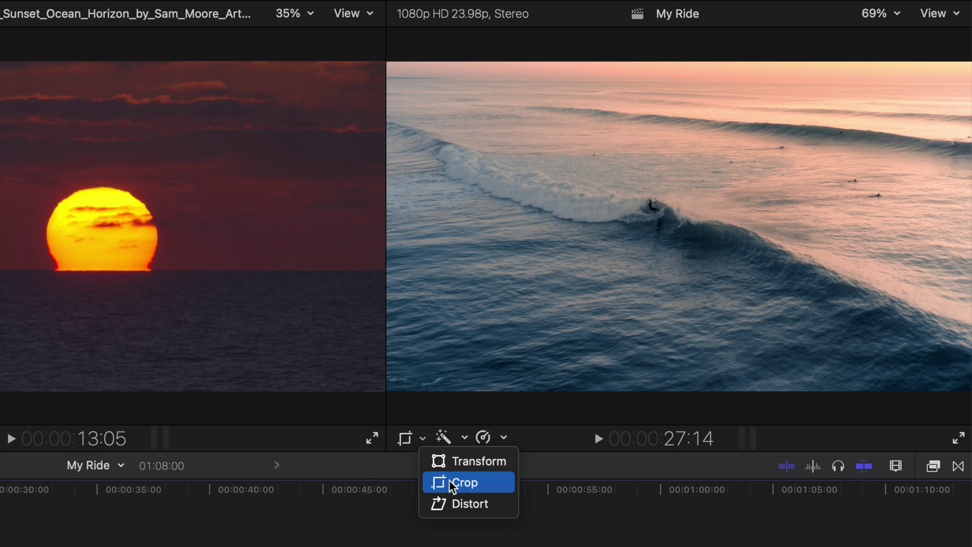
Dismiss the Transform menu and display the audio meters beside the My Ride timeline.
{"action": "left_click", "coordinate": [461, 504]}
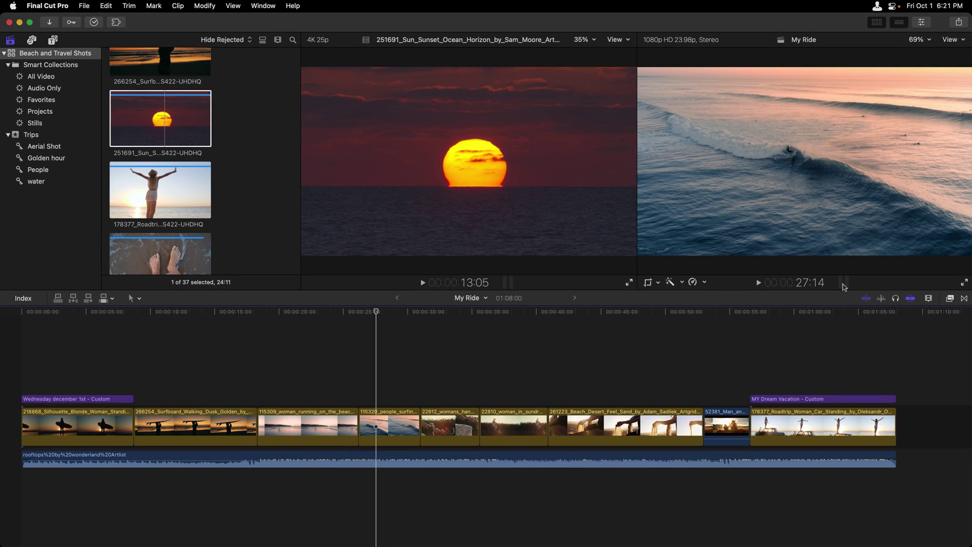
{"action": "left_click", "coordinate": [843, 282]}
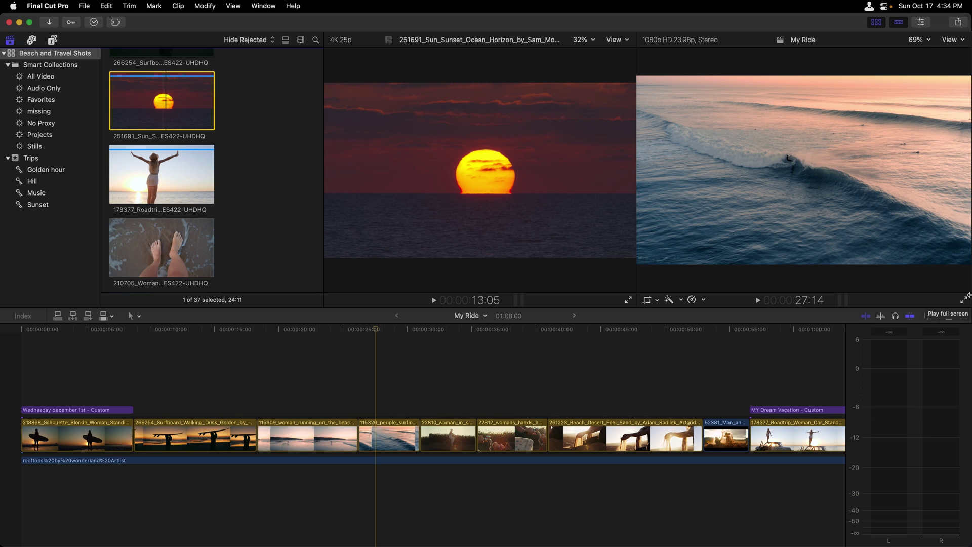
{"action": "left_click", "coordinate": [922, 23]}
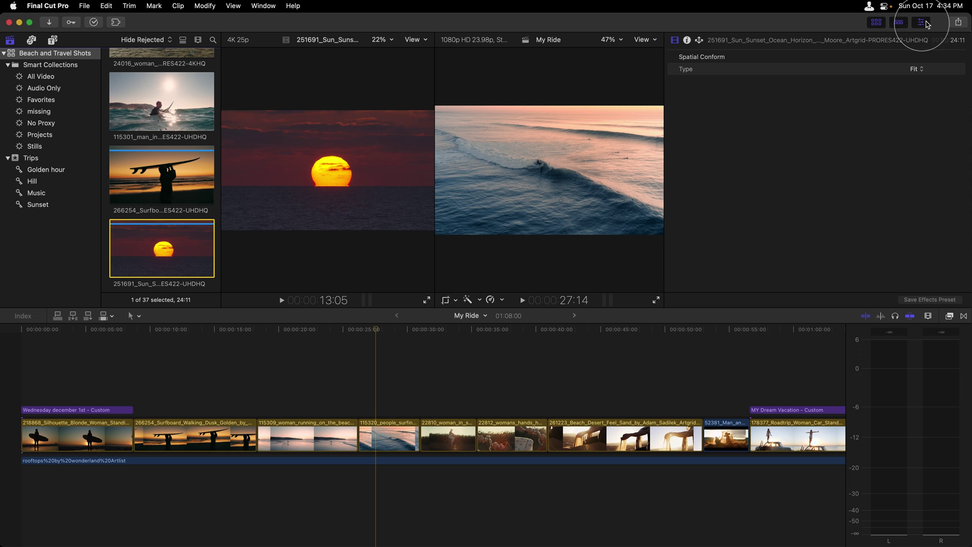
{"action": "left_click", "coordinate": [376, 438]}
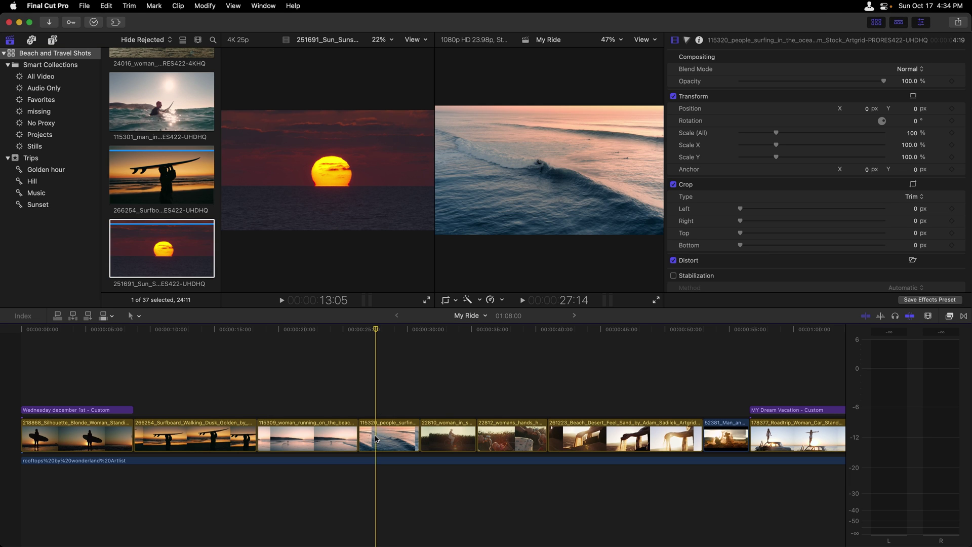
{"action": "left_click", "coordinate": [376, 439]}
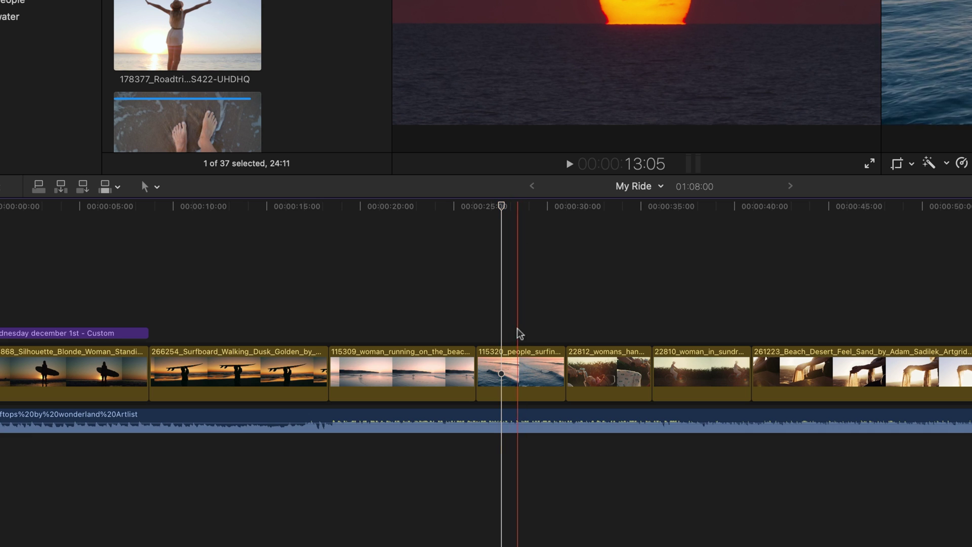
{"action": "right_click", "coordinate": [505, 345]}
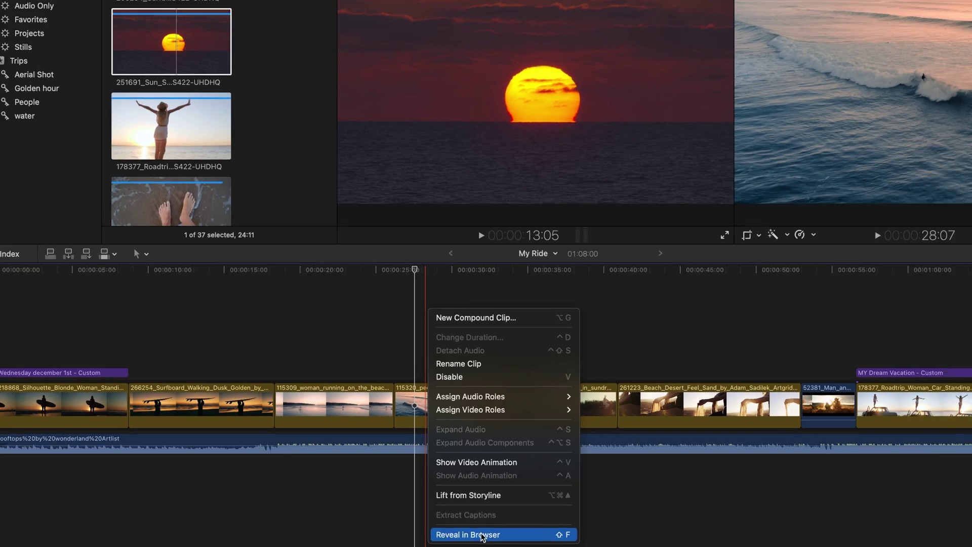
{"action": "left_click", "coordinate": [554, 532]}
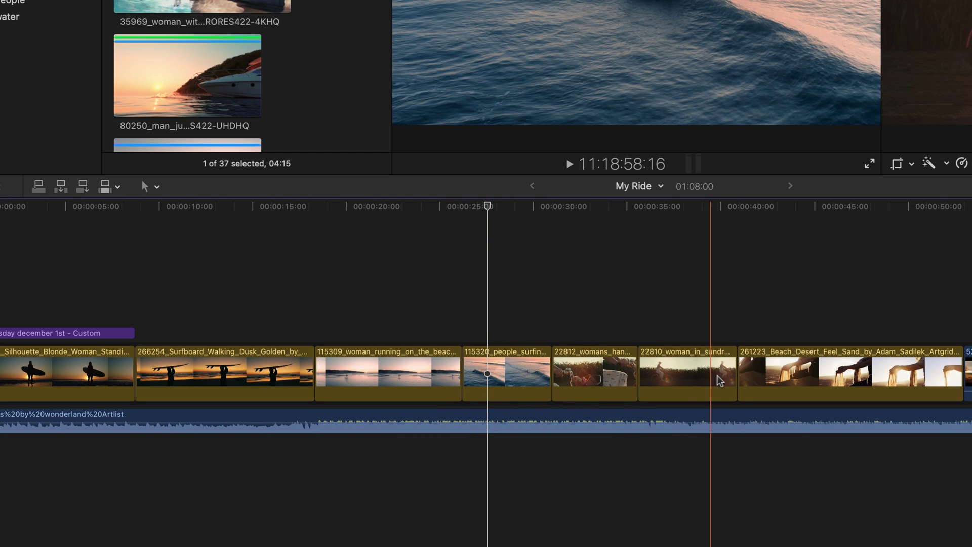
{"action": "scroll", "coordinate": [789, 375], "scroll_direction": "right", "scroll_amount": 5}
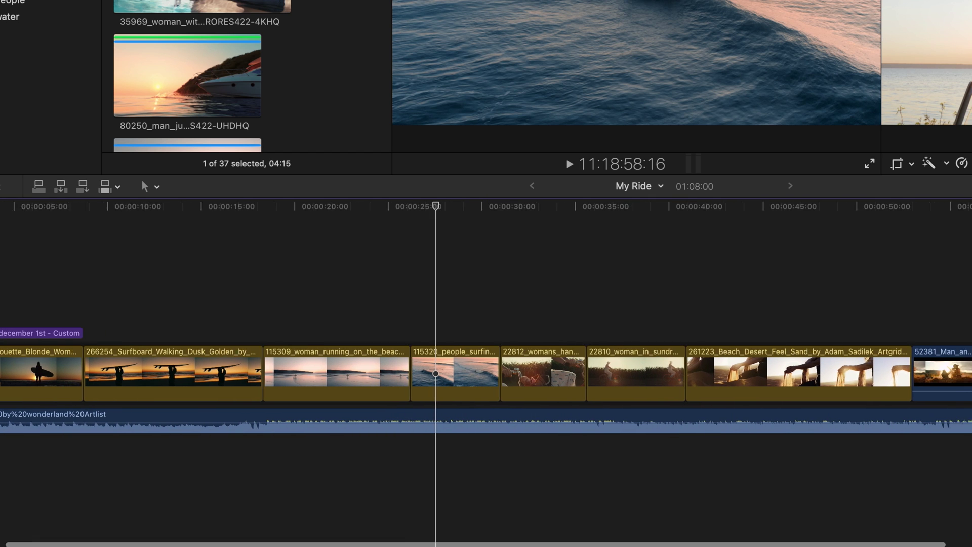
{"action": "scroll", "coordinate": [486, 375], "scroll_direction": "right", "scroll_amount": 4}
{"action": "scroll", "coordinate": [486, 374], "scroll_direction": "left", "scroll_amount": 5}
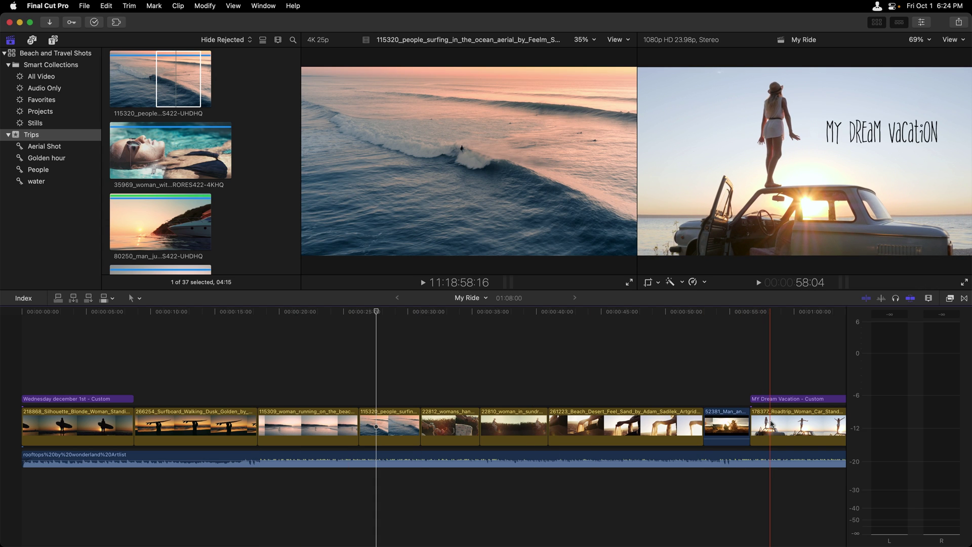
{"action": "left_click", "coordinate": [772, 424]}
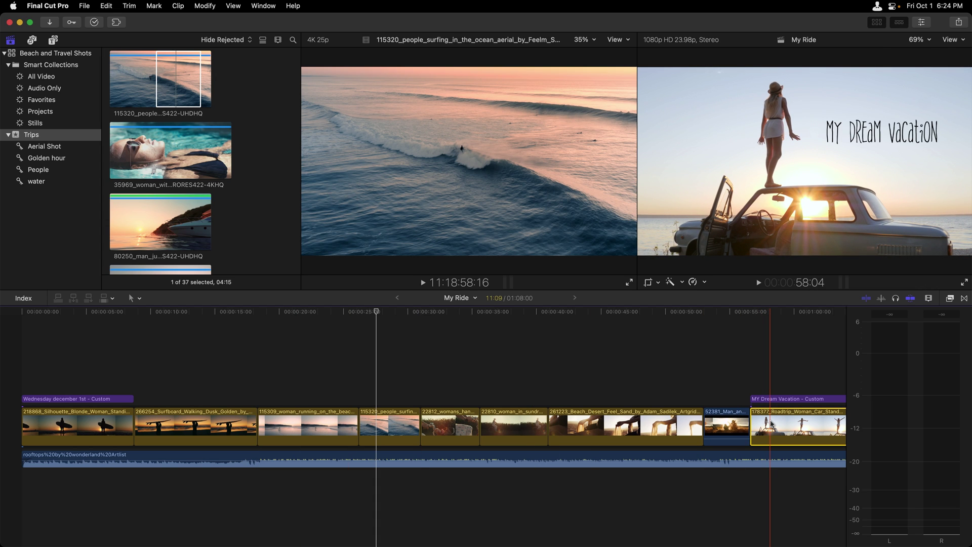
{"action": "left_click_drag", "start_coordinate": [772, 424], "coordinate": [699, 420]}
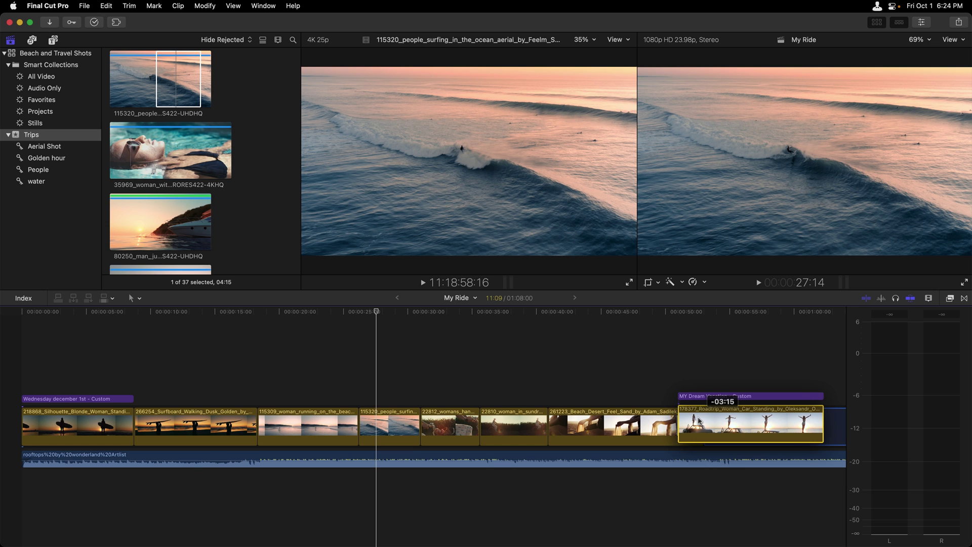
{"action": "left_click_drag", "start_coordinate": [699, 420], "coordinate": [698, 420]}
{"action": "key", "text": "cmd+z"}
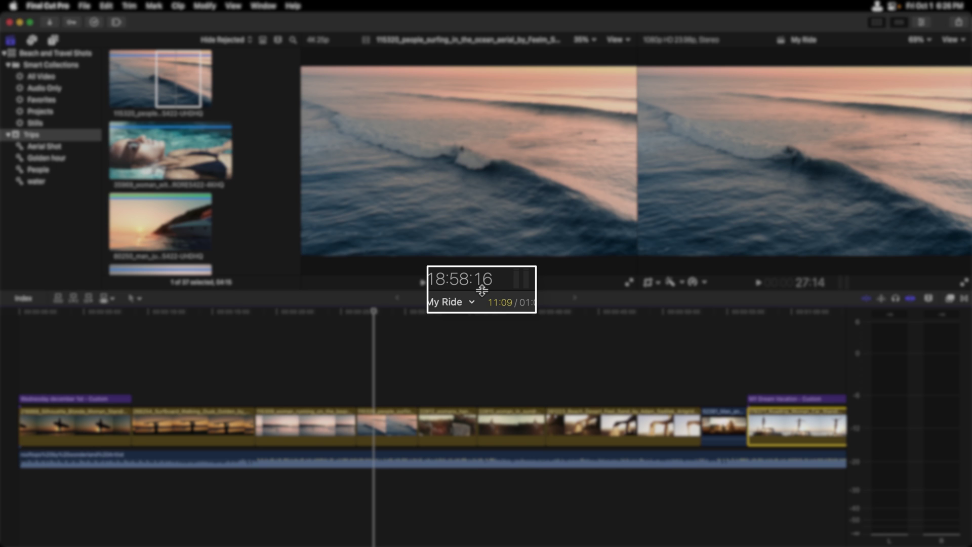
Raise the divider between the viewers and the timeline so the timeline is taller.
{"action": "left_click_drag", "start_coordinate": [482, 291], "coordinate": [489, 238]}
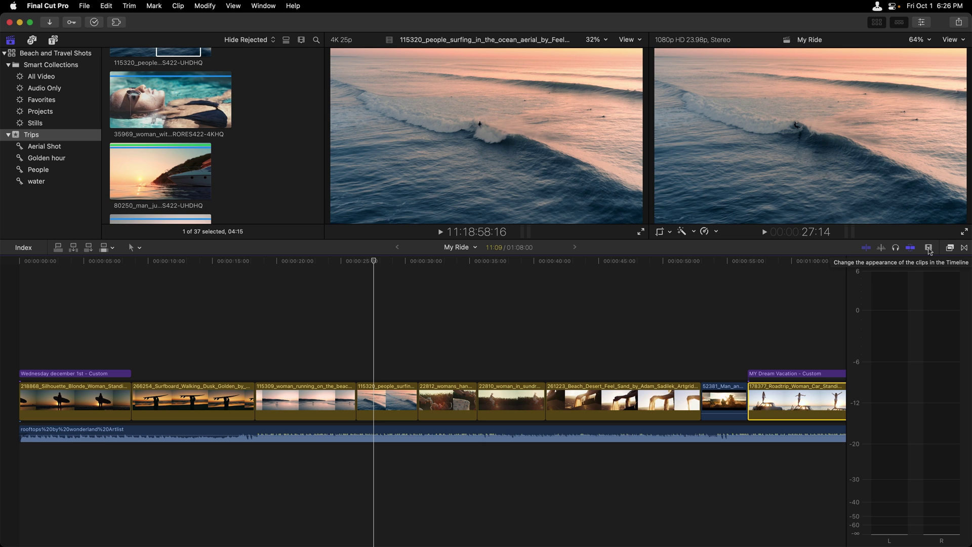
Zoom the timeline in, compare the clip display options, then choose filmstrips only with taller clips.
{"action": "left_click", "coordinate": [929, 248]}
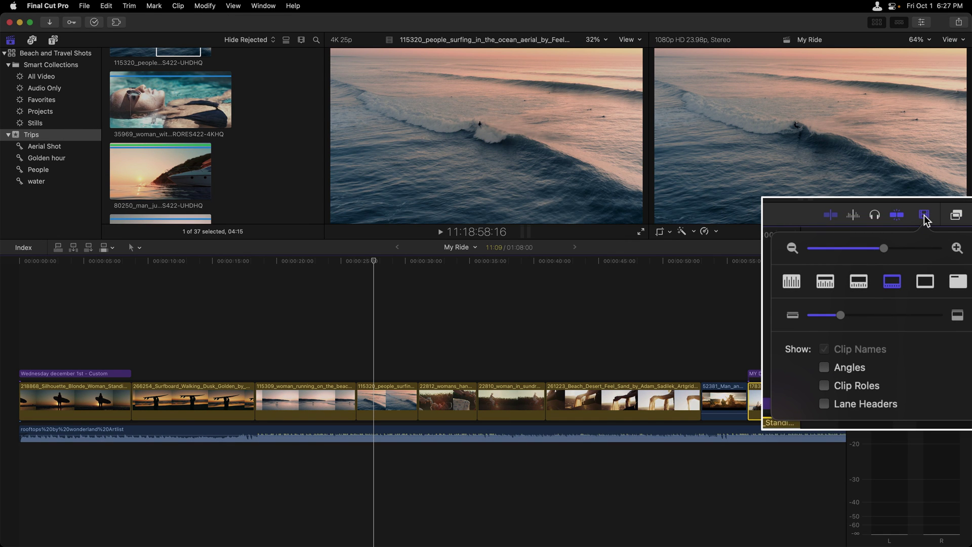
{"action": "left_click_drag", "start_coordinate": [883, 248], "coordinate": [906, 243]}
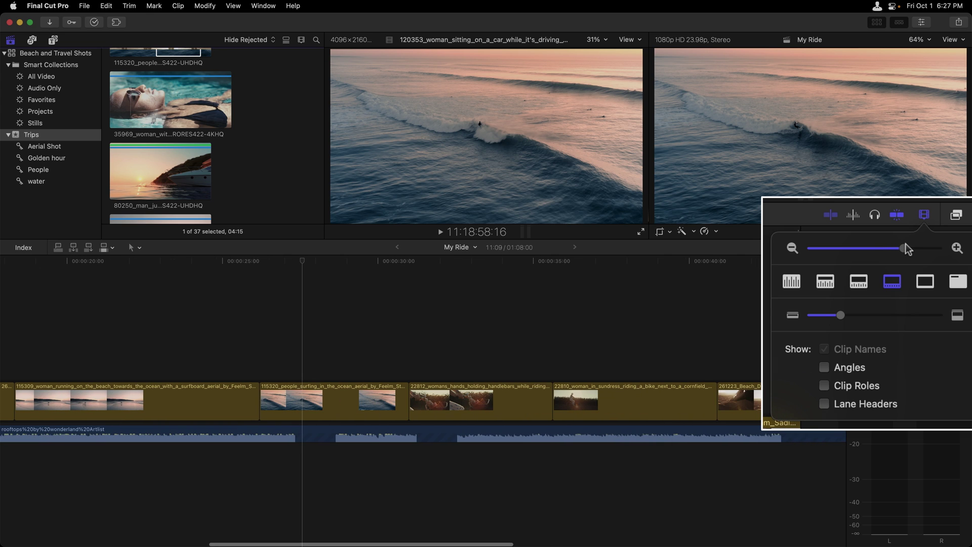
{"action": "left_click", "coordinate": [791, 282]}
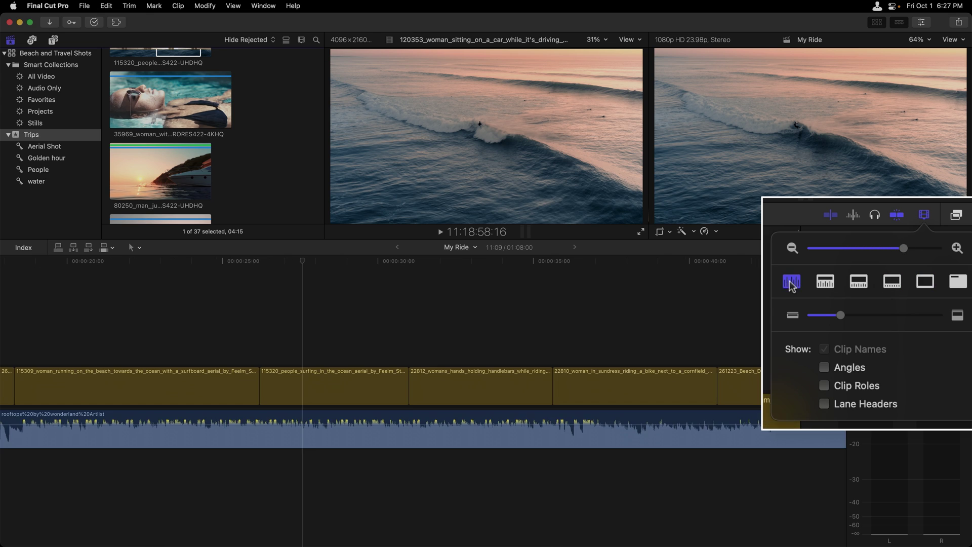
{"action": "left_click", "coordinate": [825, 282]}
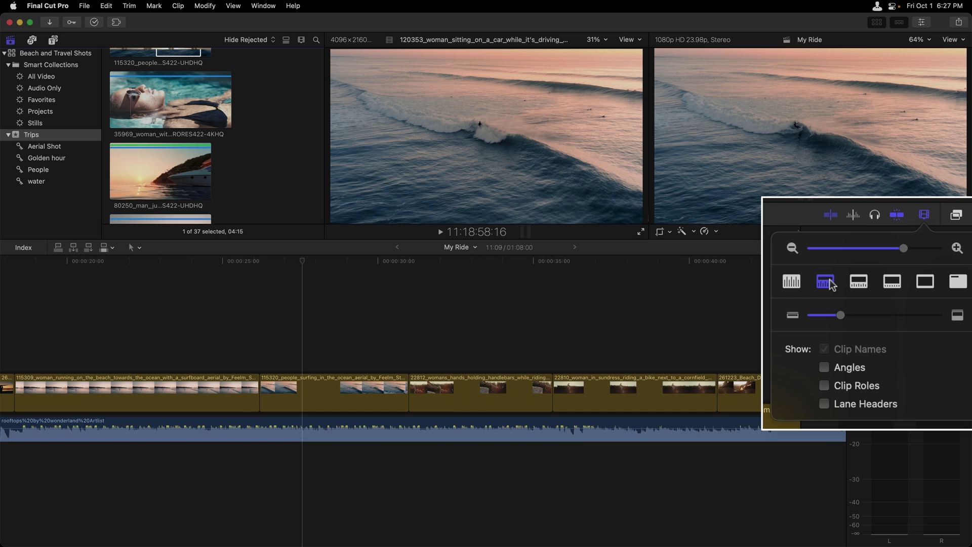
{"action": "left_click", "coordinate": [865, 285]}
{"action": "left_click", "coordinate": [893, 283]}
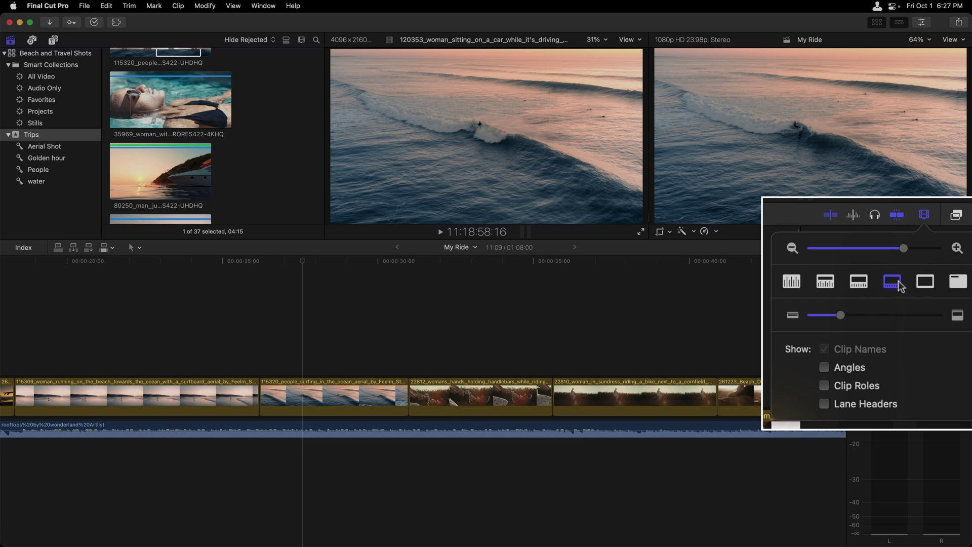
{"action": "left_click", "coordinate": [924, 283]}
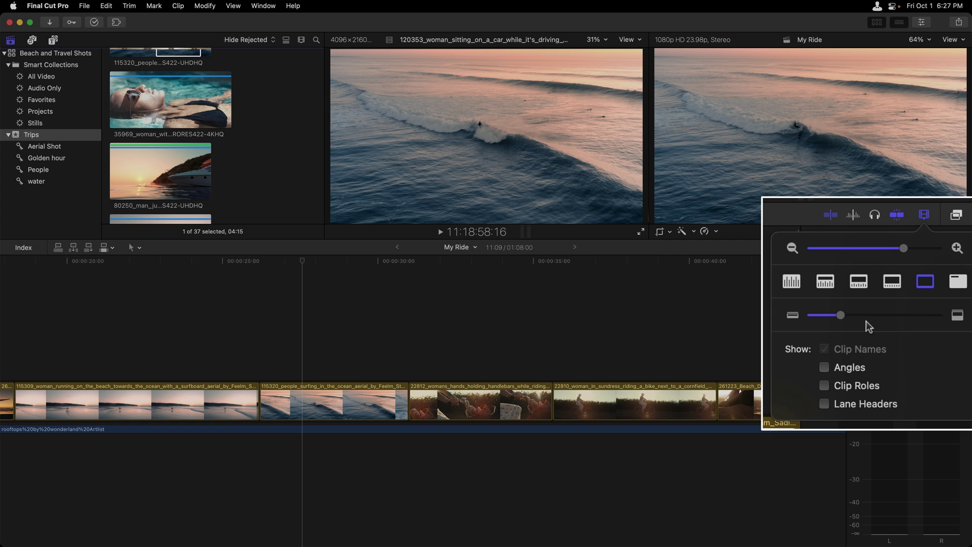
{"action": "left_click_drag", "start_coordinate": [842, 315], "coordinate": [871, 305]}
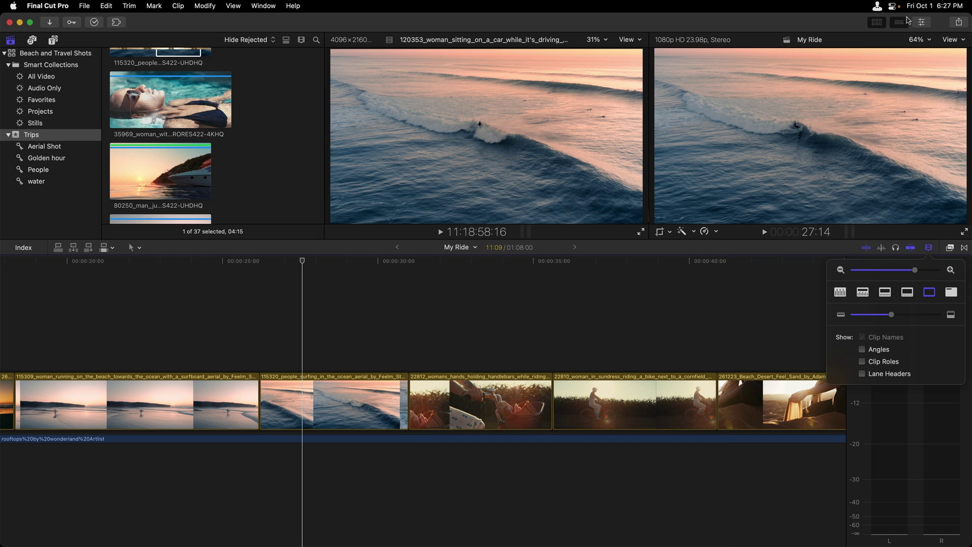
Hide the timeline and the Event Viewer to enlarge the viewer and browser.
{"action": "left_click", "coordinate": [900, 24]}
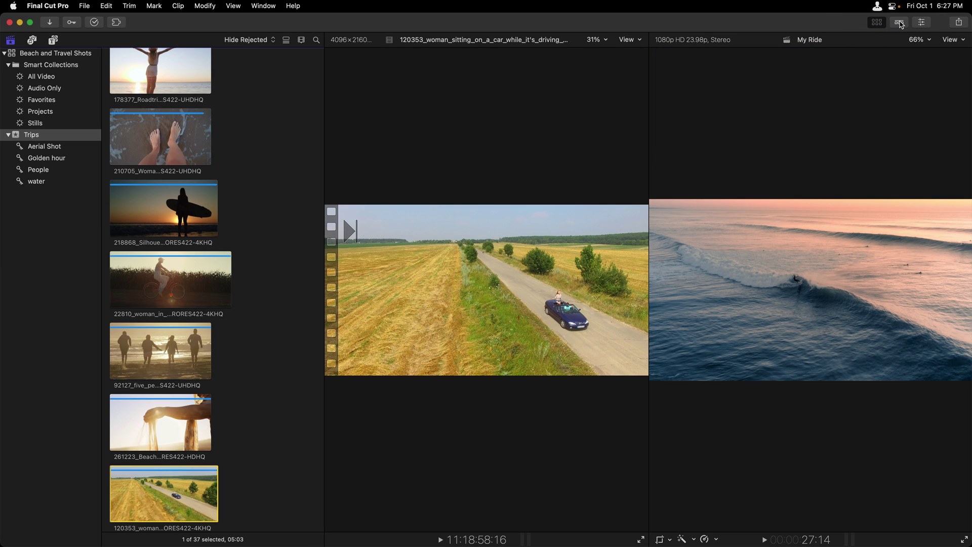
{"action": "left_click", "coordinate": [271, 6]}
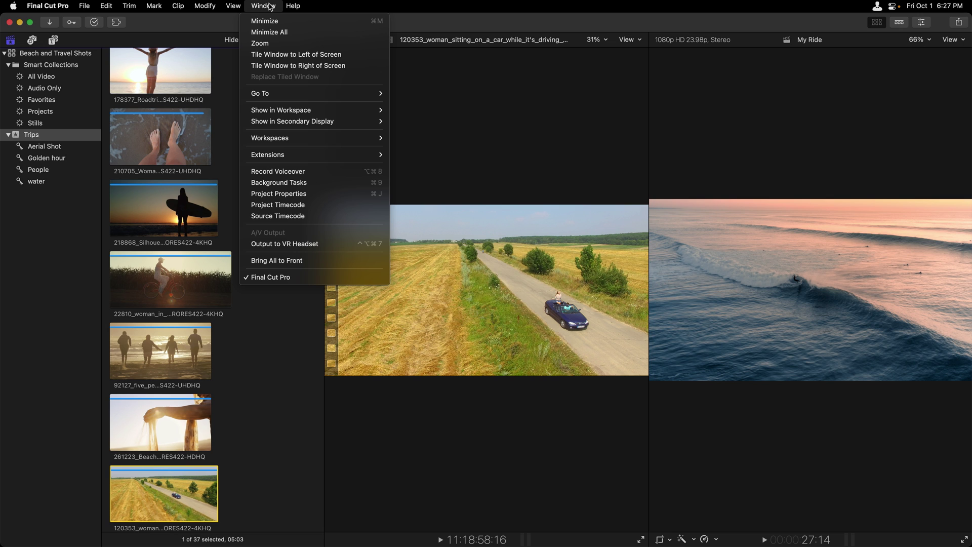
{"action": "mouse_move", "coordinate": [304, 110]}
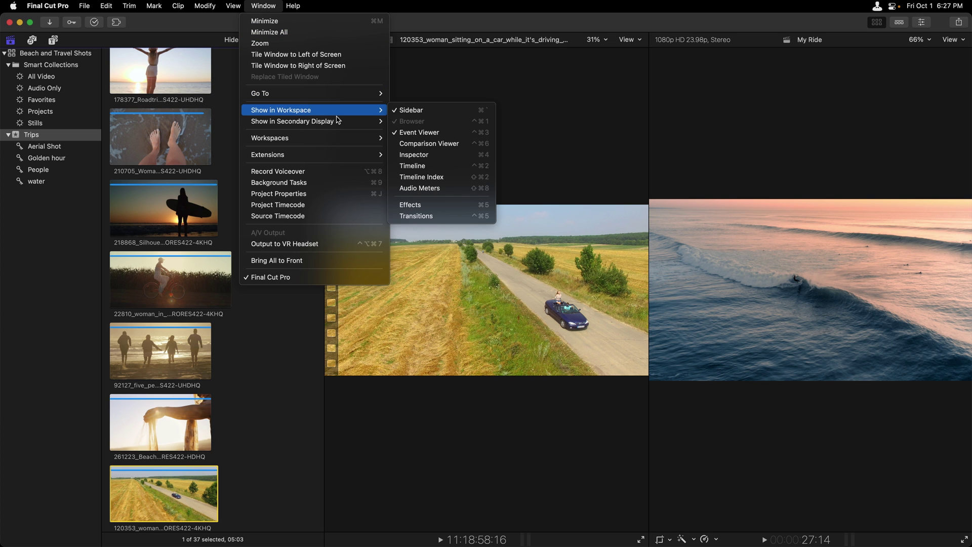
{"action": "left_click", "coordinate": [414, 133]}
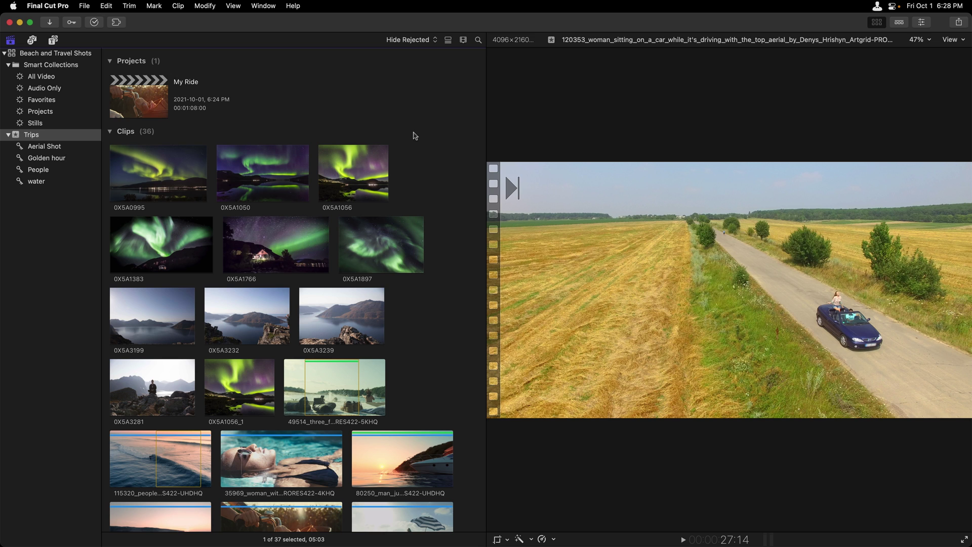
Switch to the Color & Effects workspace, then restore the Default workspace.
{"action": "left_click", "coordinate": [262, 6]}
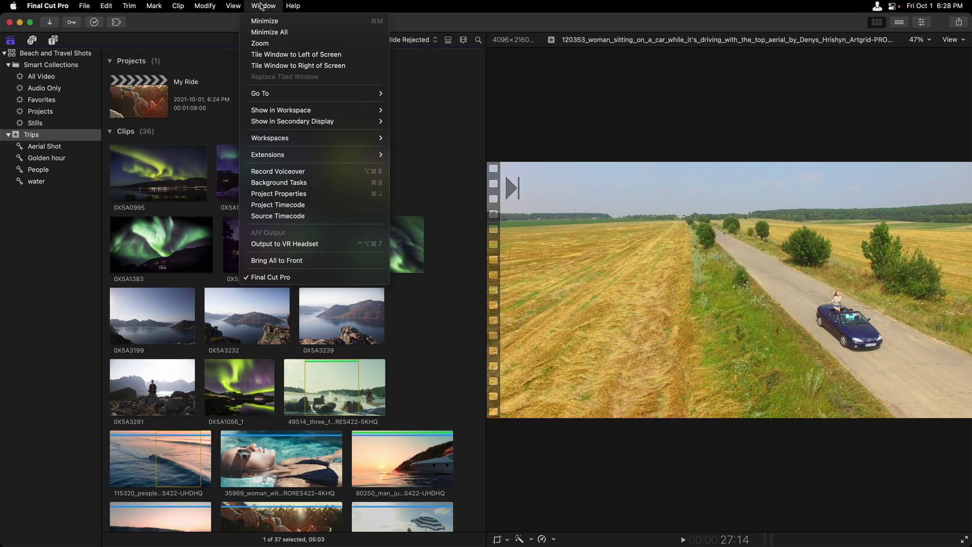
{"action": "mouse_move", "coordinate": [310, 137]}
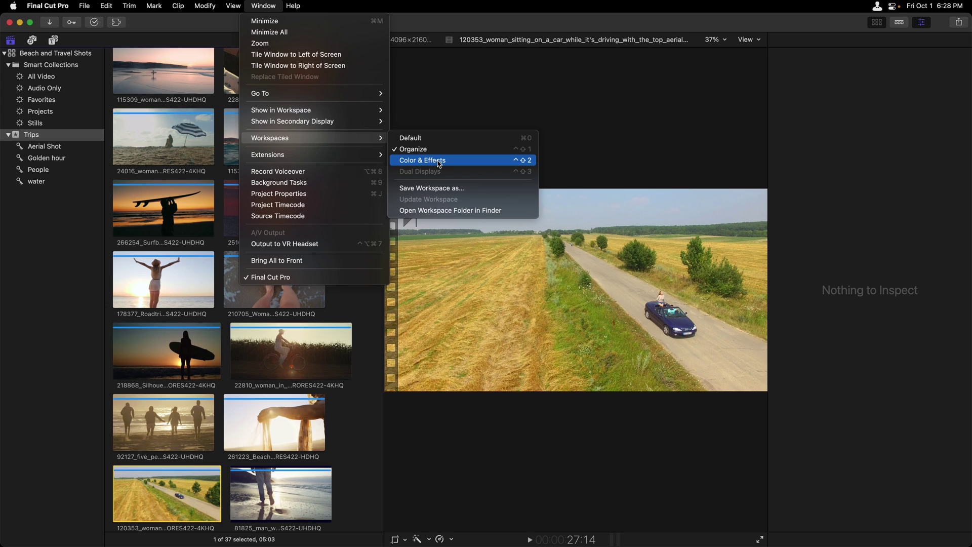
{"action": "left_click", "coordinate": [437, 161]}
{"action": "left_click", "coordinate": [264, 6]}
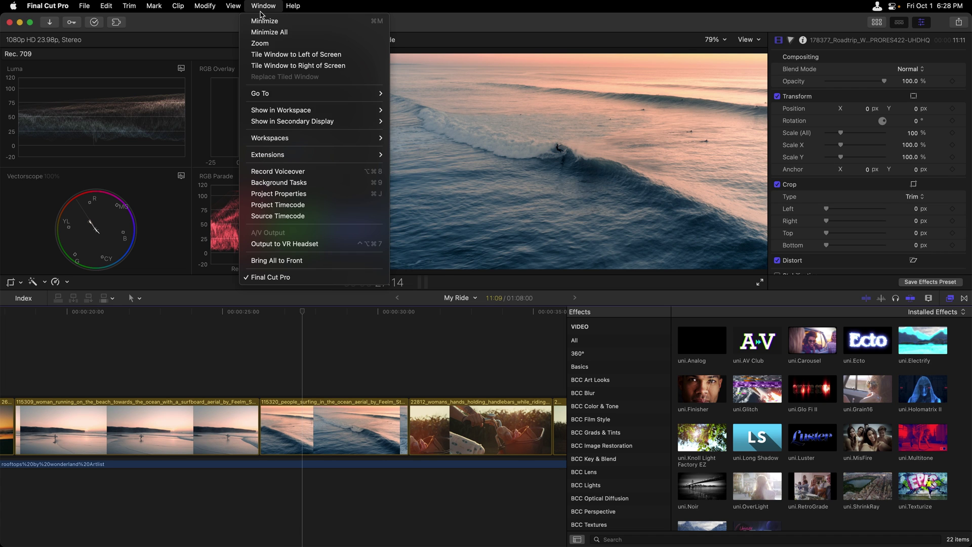
{"action": "mouse_move", "coordinate": [385, 143]}
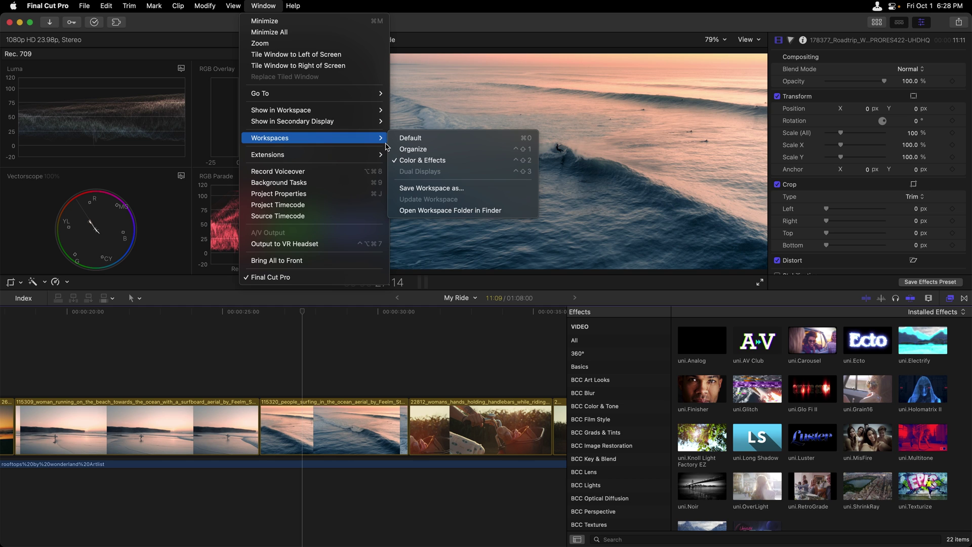
{"action": "left_click", "coordinate": [418, 139]}
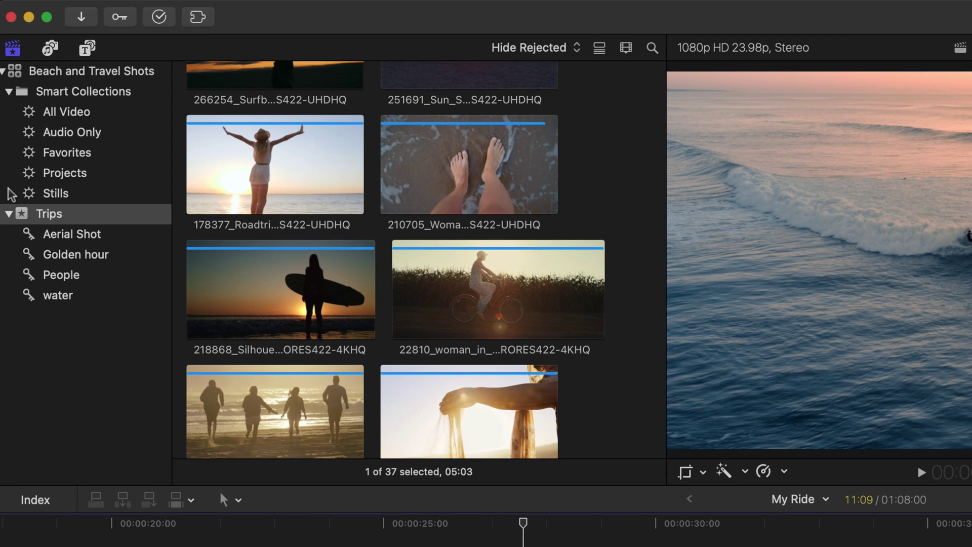
Mark the 218868 surfboard silhouette clip in the Trips event as a favourite and check Favorites.
{"action": "left_click", "coordinate": [75, 72]}
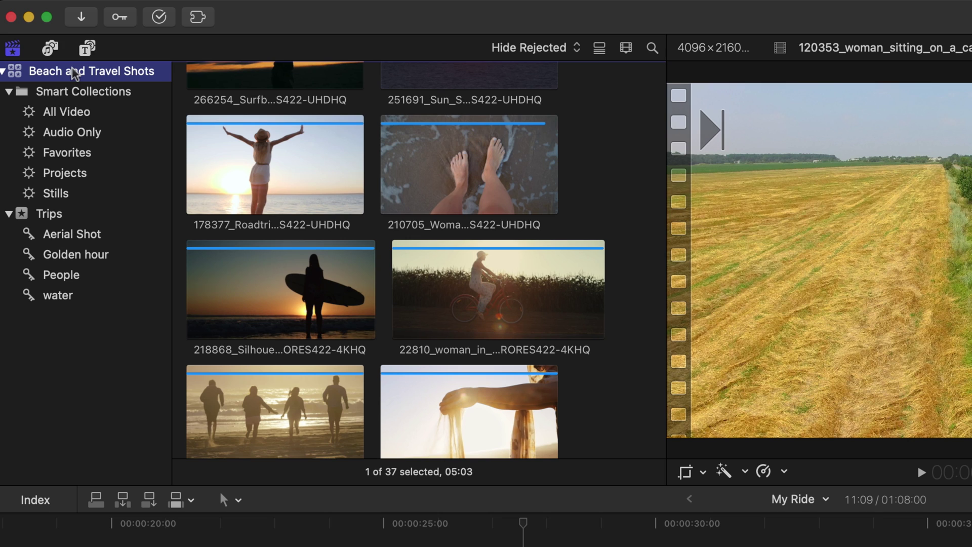
{"action": "left_click", "coordinate": [39, 215]}
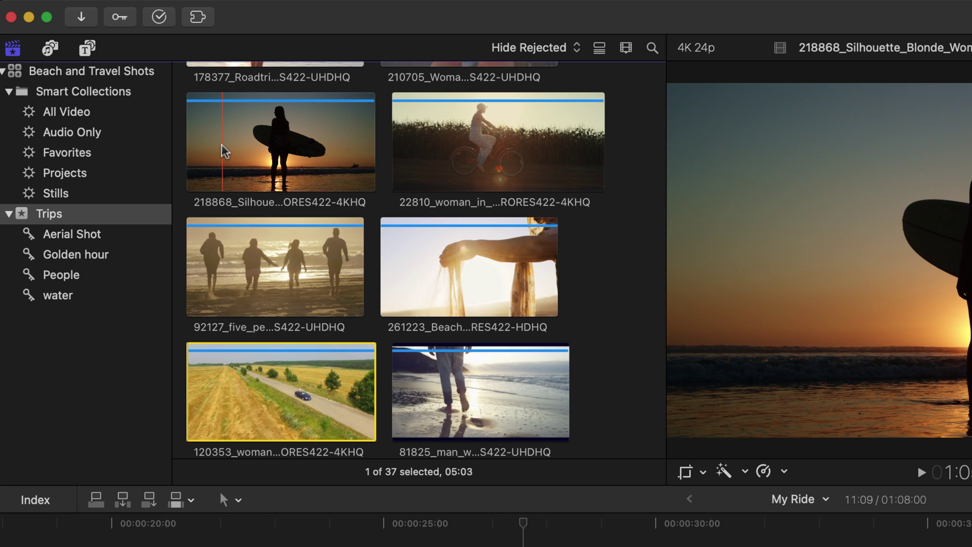
{"action": "left_click", "coordinate": [225, 151]}
{"action": "key", "text": "f"}
{"action": "left_click", "coordinate": [66, 153]}
{"action": "left_click", "coordinate": [75, 80]}
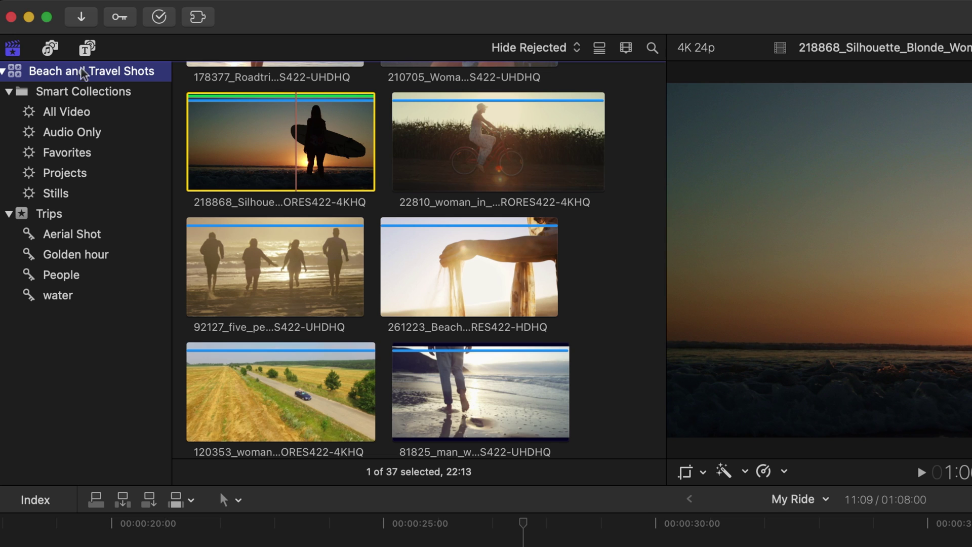
Browse the Aerial Shot, Golden hour and People keyword collections.
{"action": "left_click", "coordinate": [81, 239]}
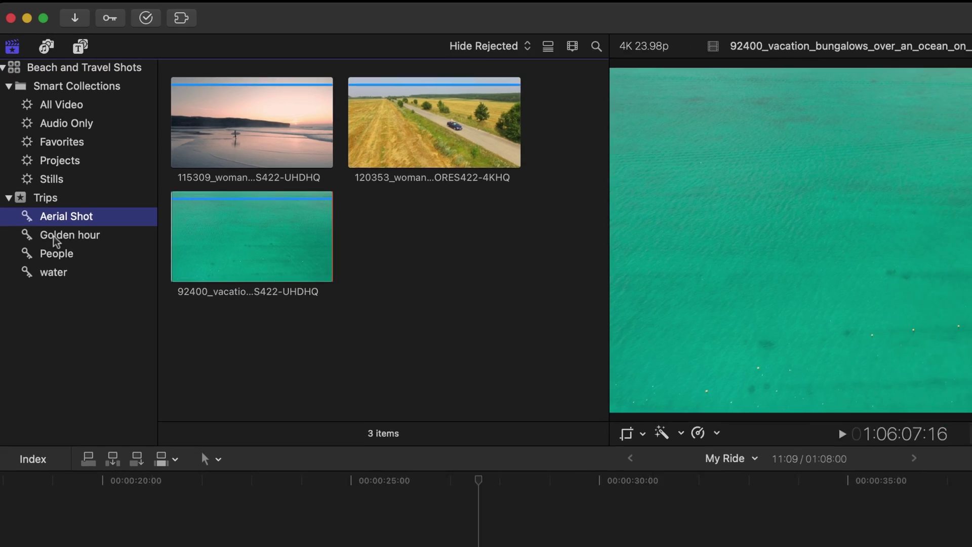
{"action": "left_click", "coordinate": [59, 259]}
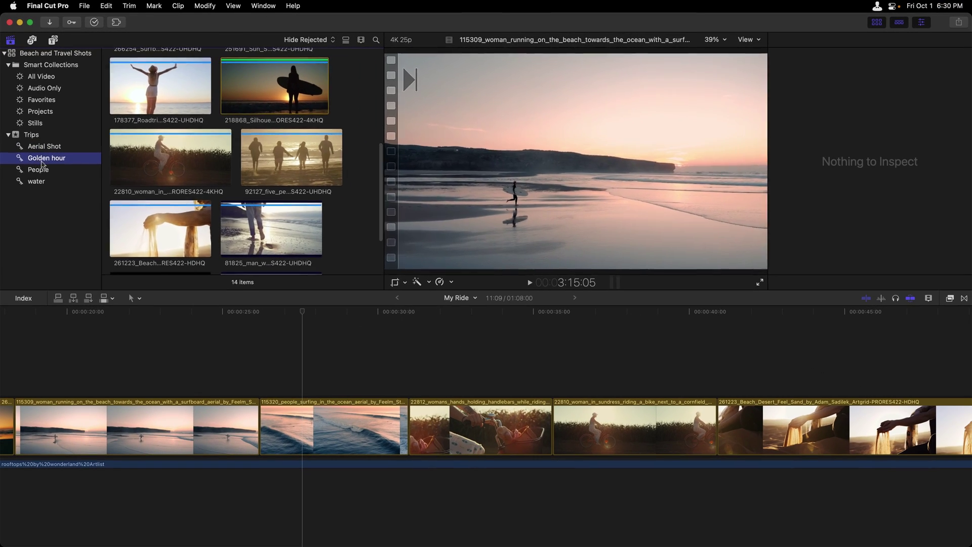
{"action": "left_click", "coordinate": [42, 188]}
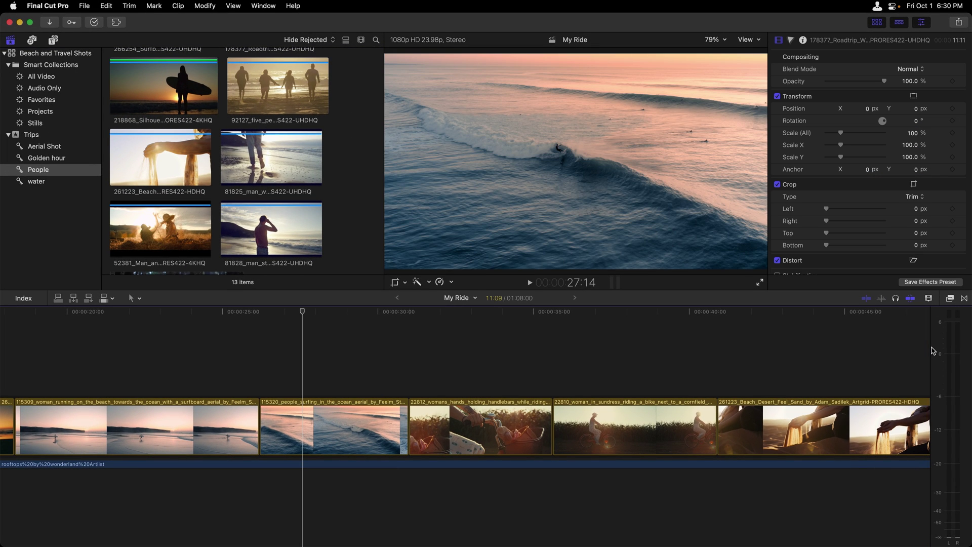
Drag the audio meters wider and zoom the timeline to fit the whole project with Shift+Z.
{"action": "left_click_drag", "start_coordinate": [932, 351], "coordinate": [867, 354]}
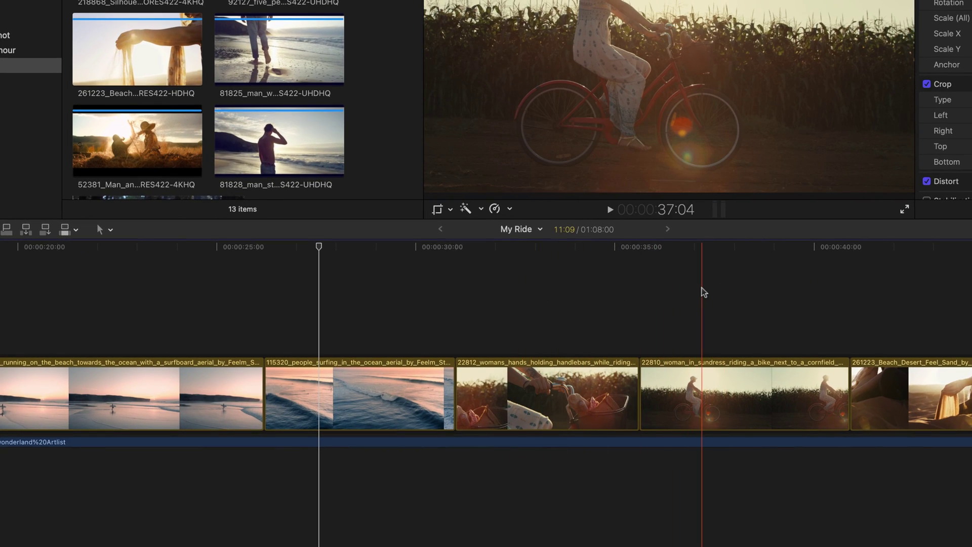
{"action": "key", "text": "shift+z"}
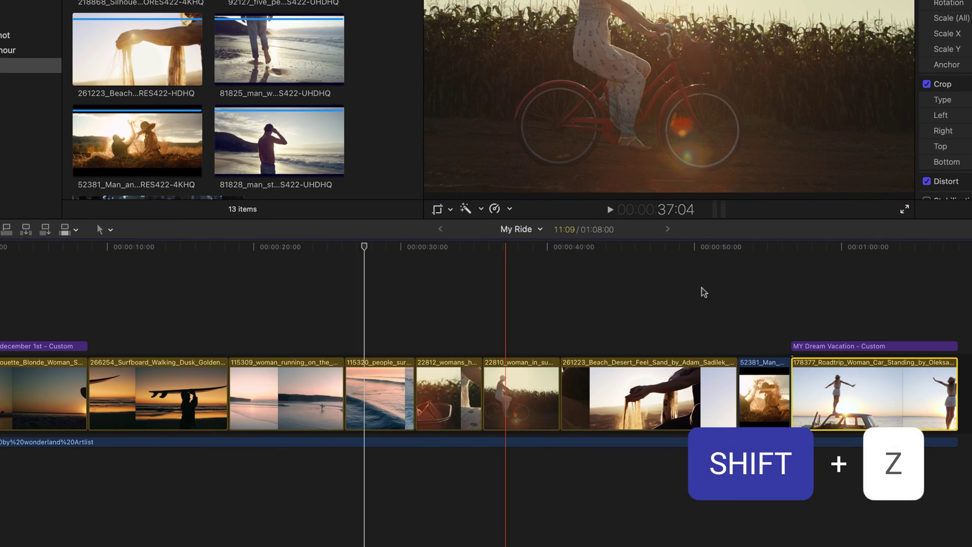